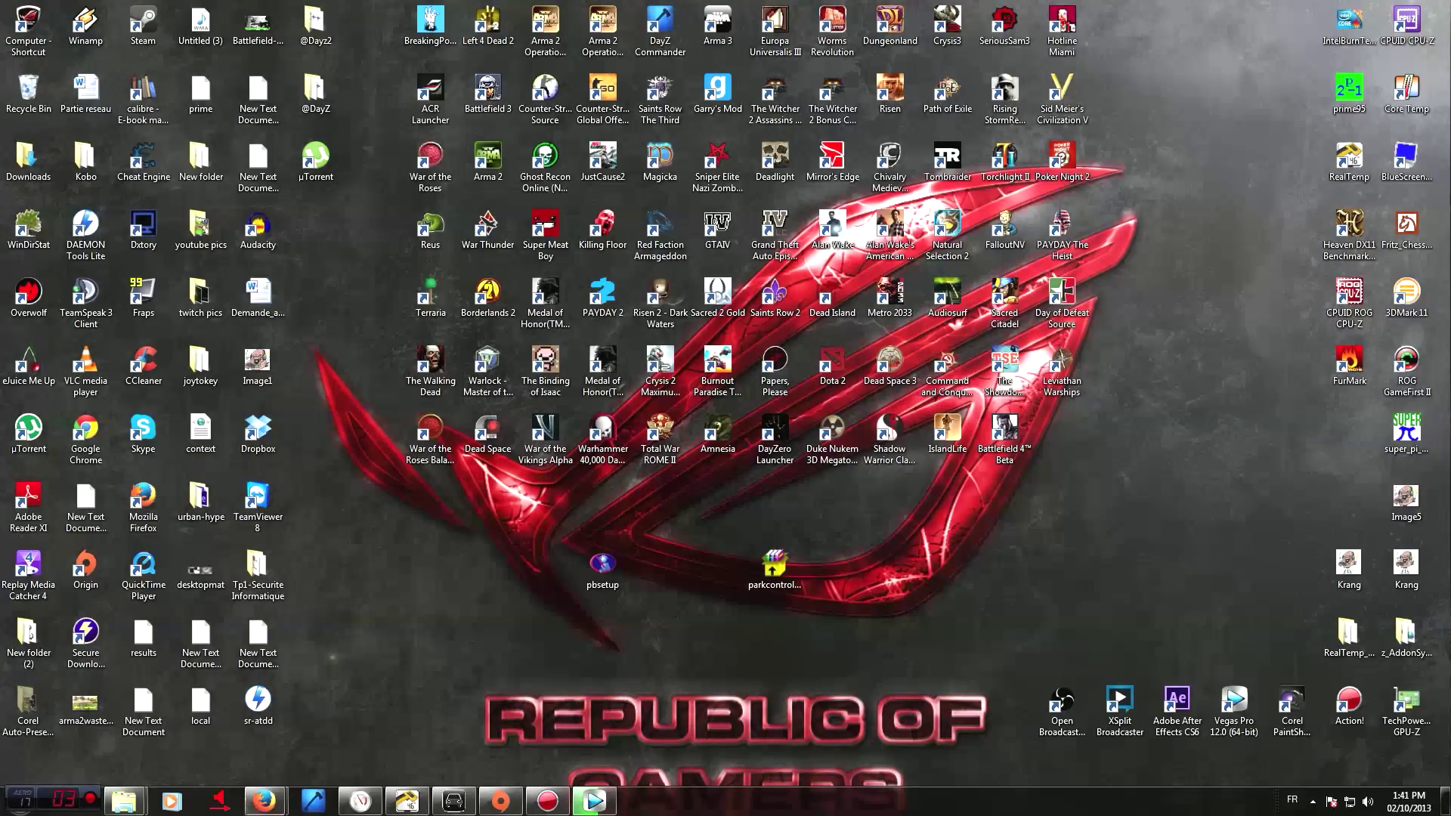
mouse_move(264, 800)
click(184, 724)
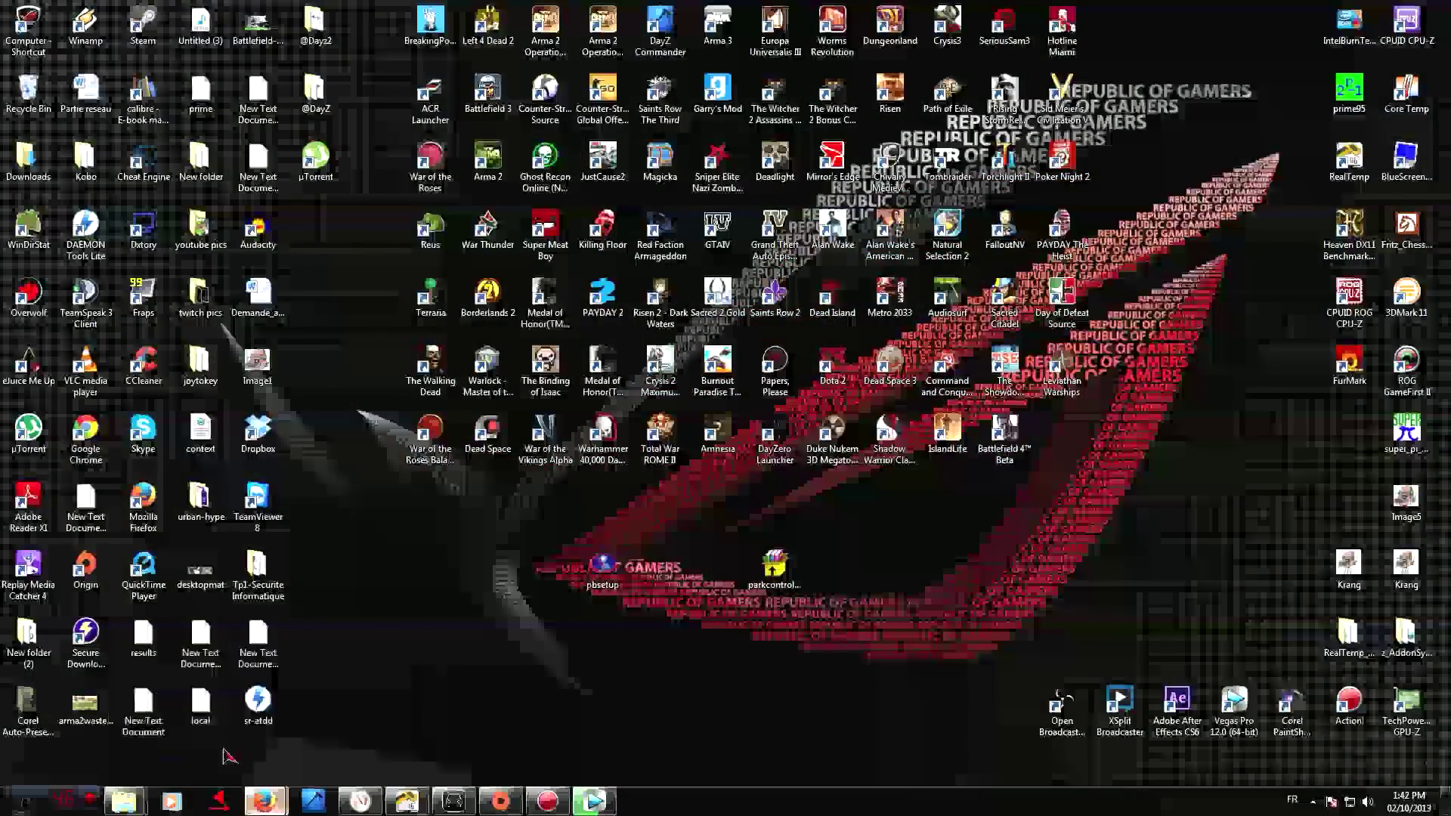
click(180, 36)
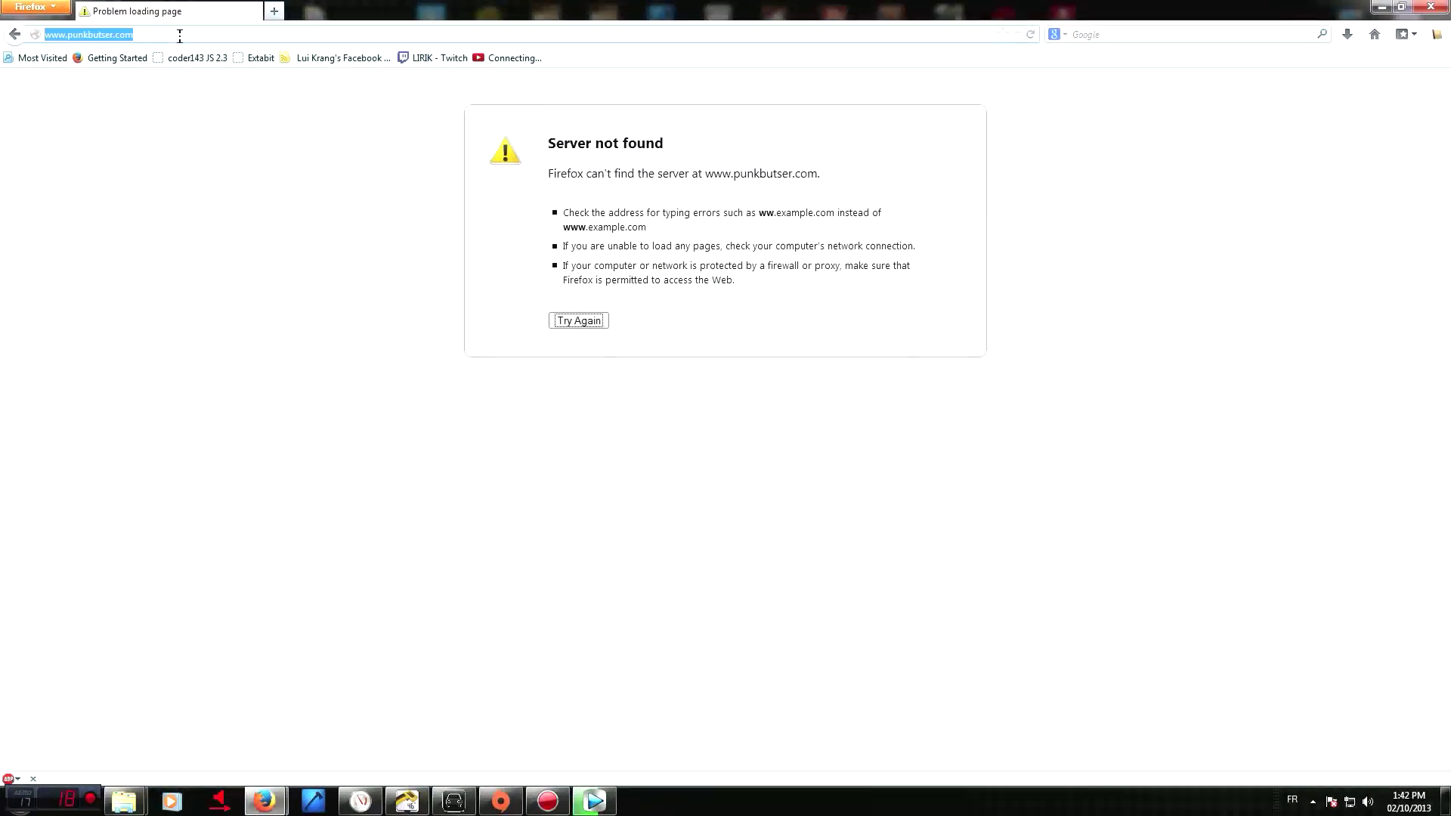
click(106, 34)
key(BackSpace)
key(BackSpace)
text(st)
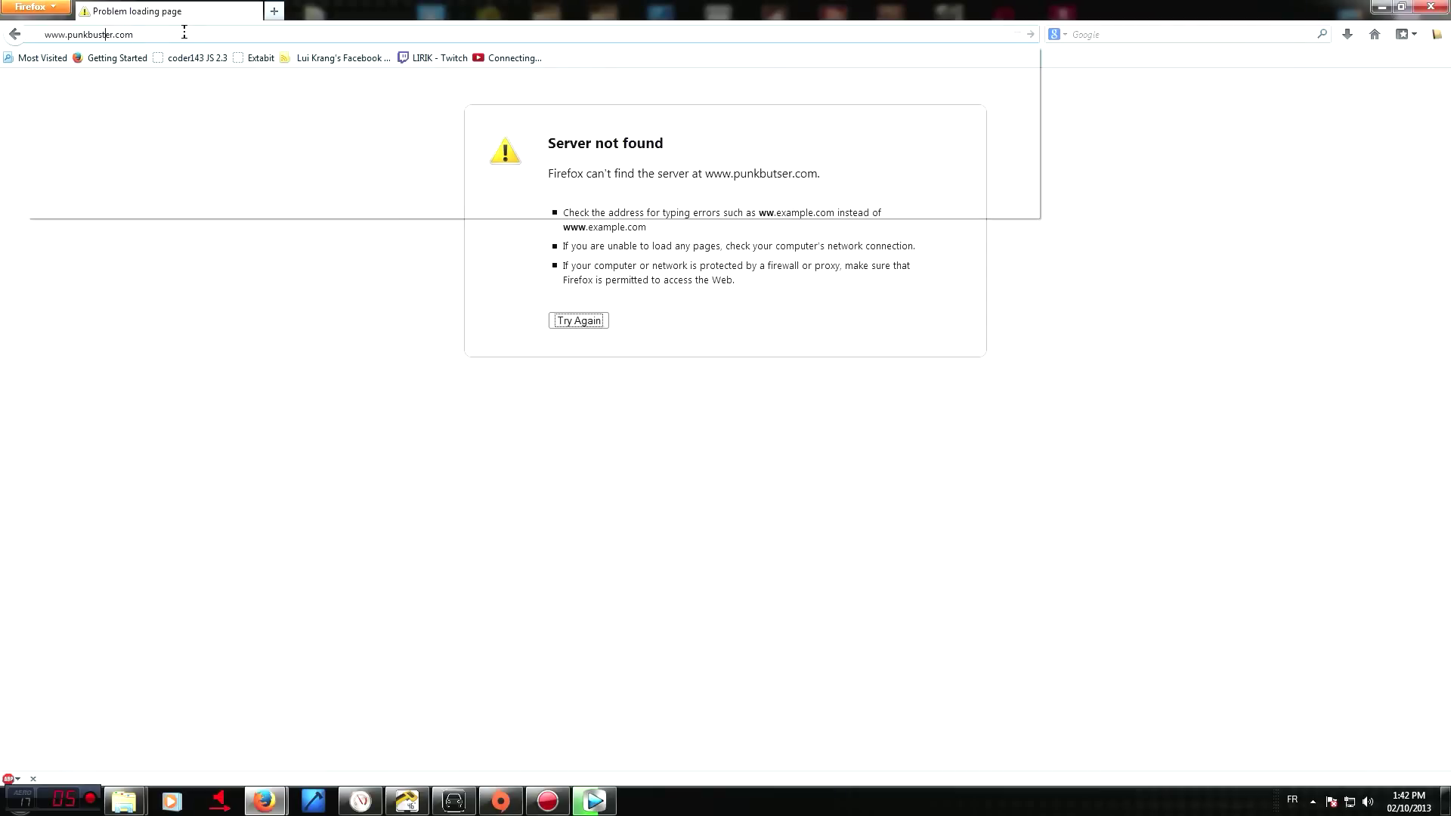
key(Return)
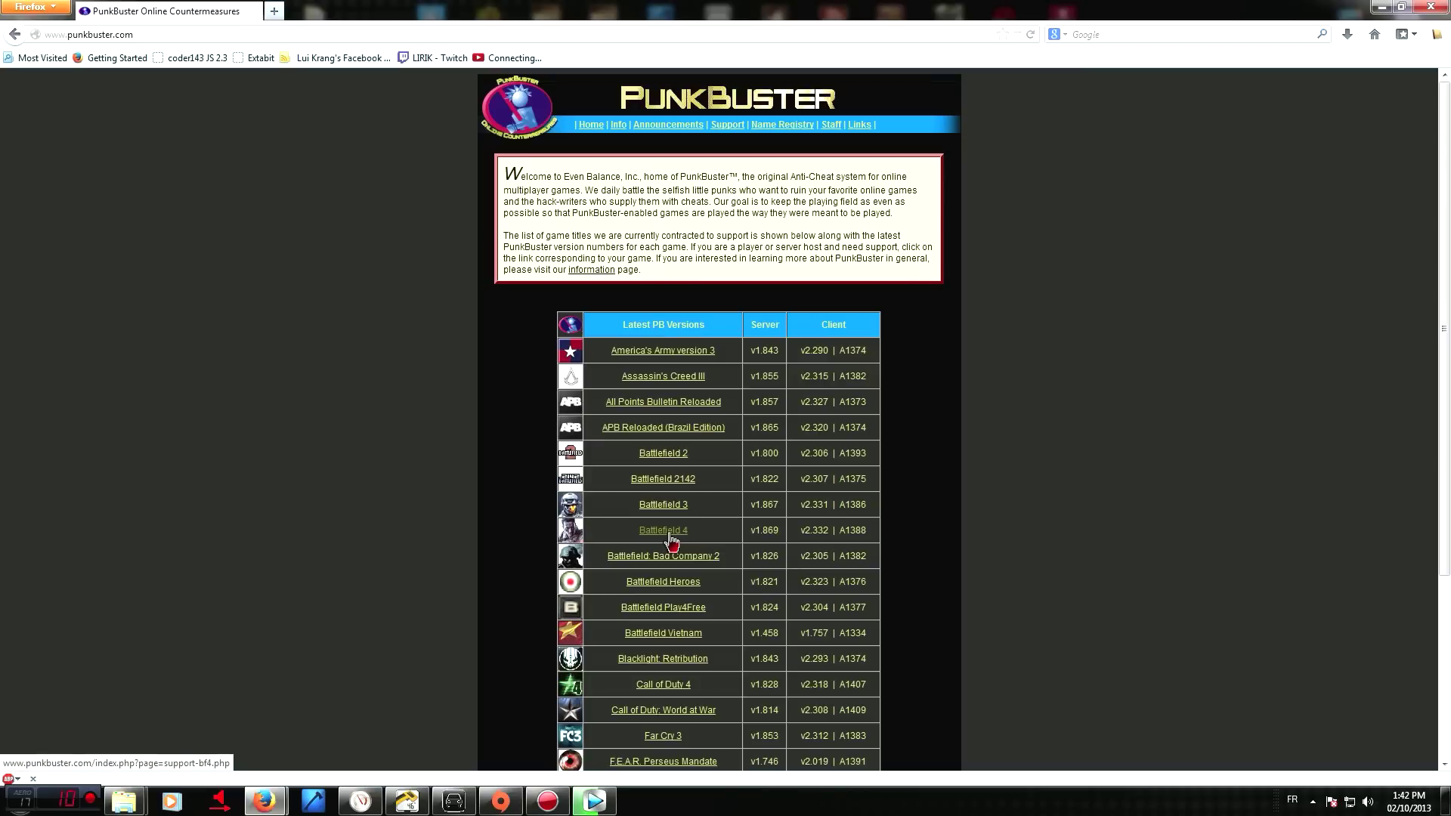
Step: From the version table (server v1.869), go to the Battlefield 4 Software Updates download page
drag(790, 538, 754, 539)
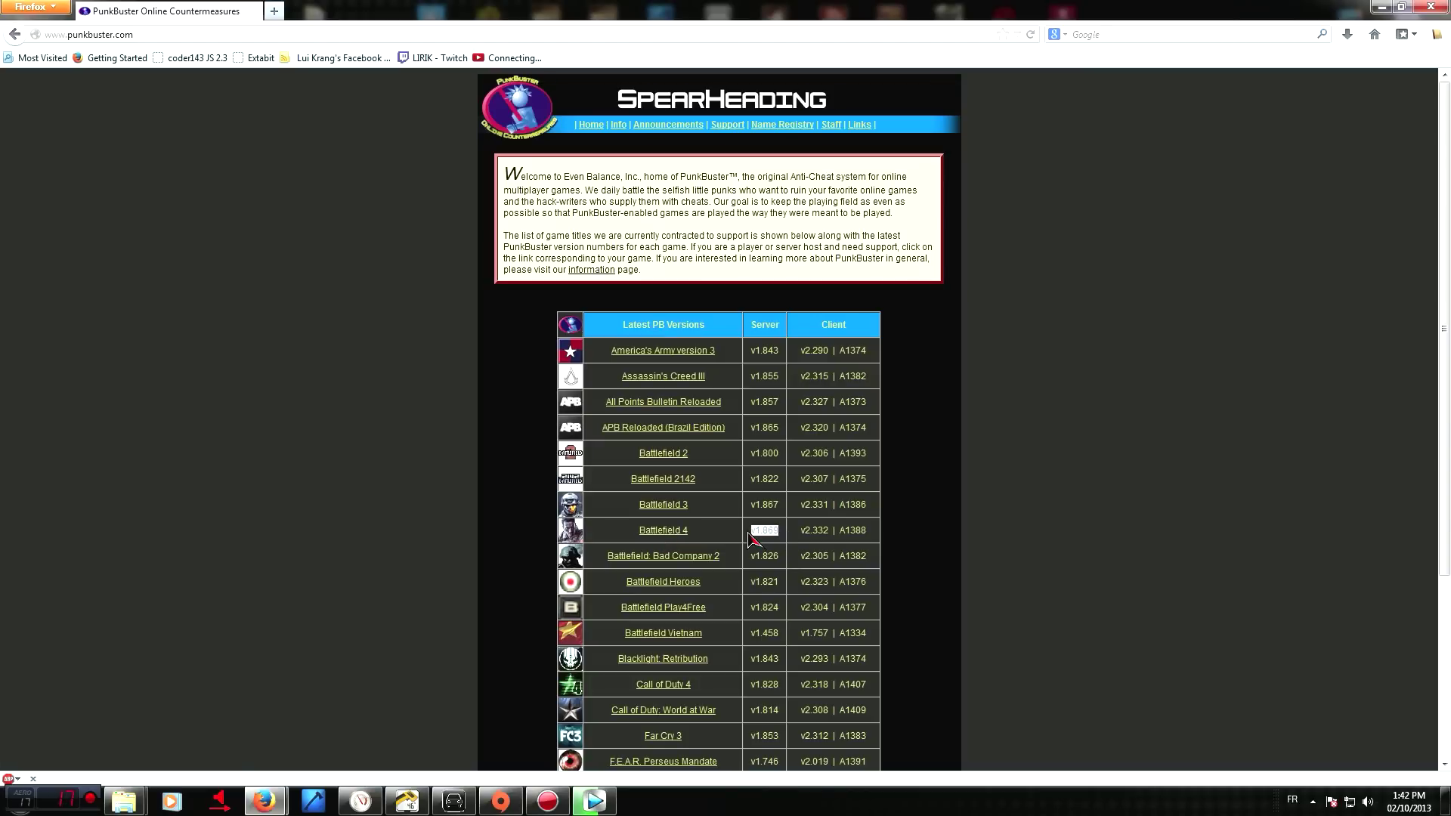
scroll(752, 537, down, 2)
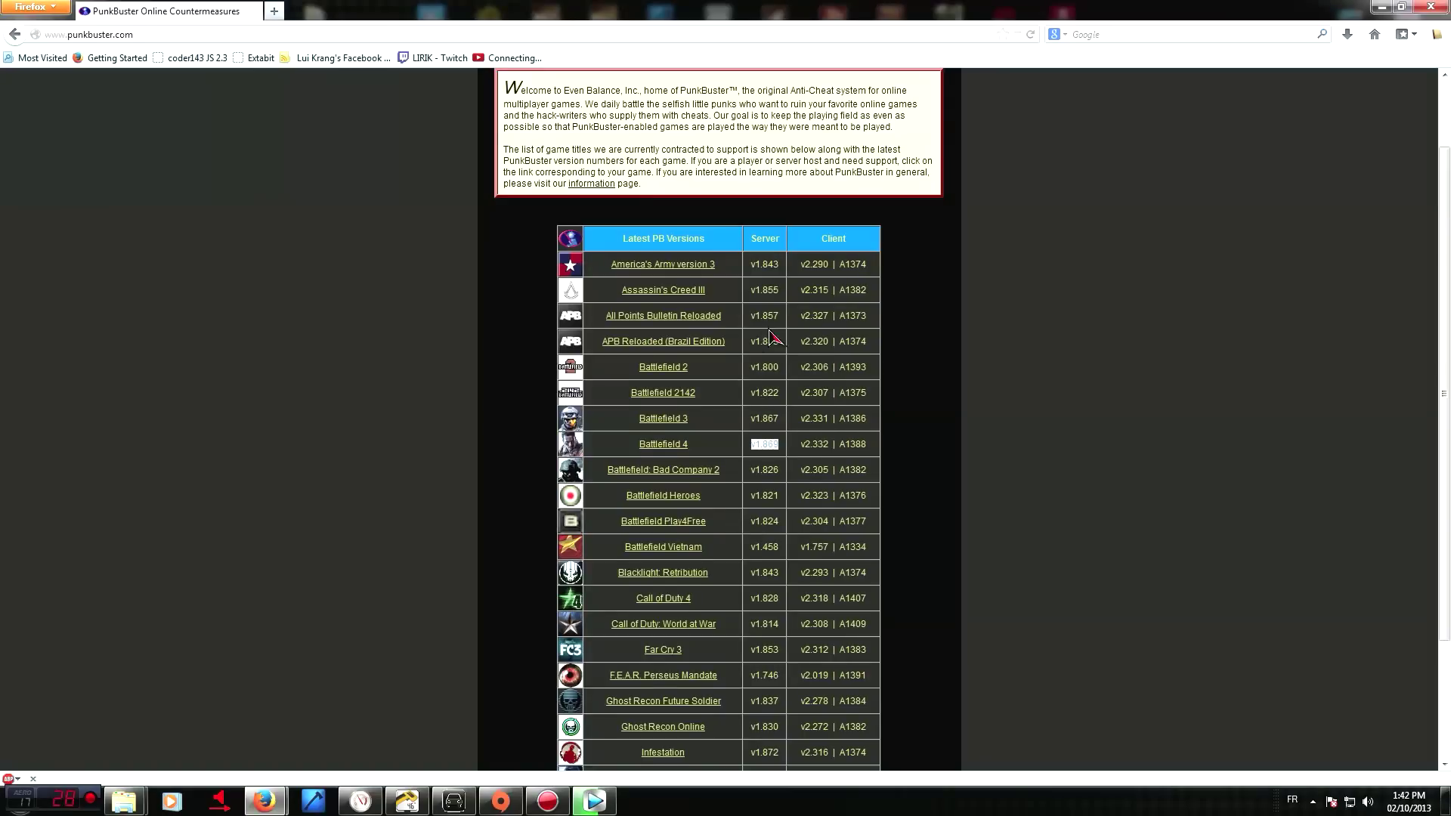
scroll(771, 337, down, 4)
scroll(748, 423, up, 2)
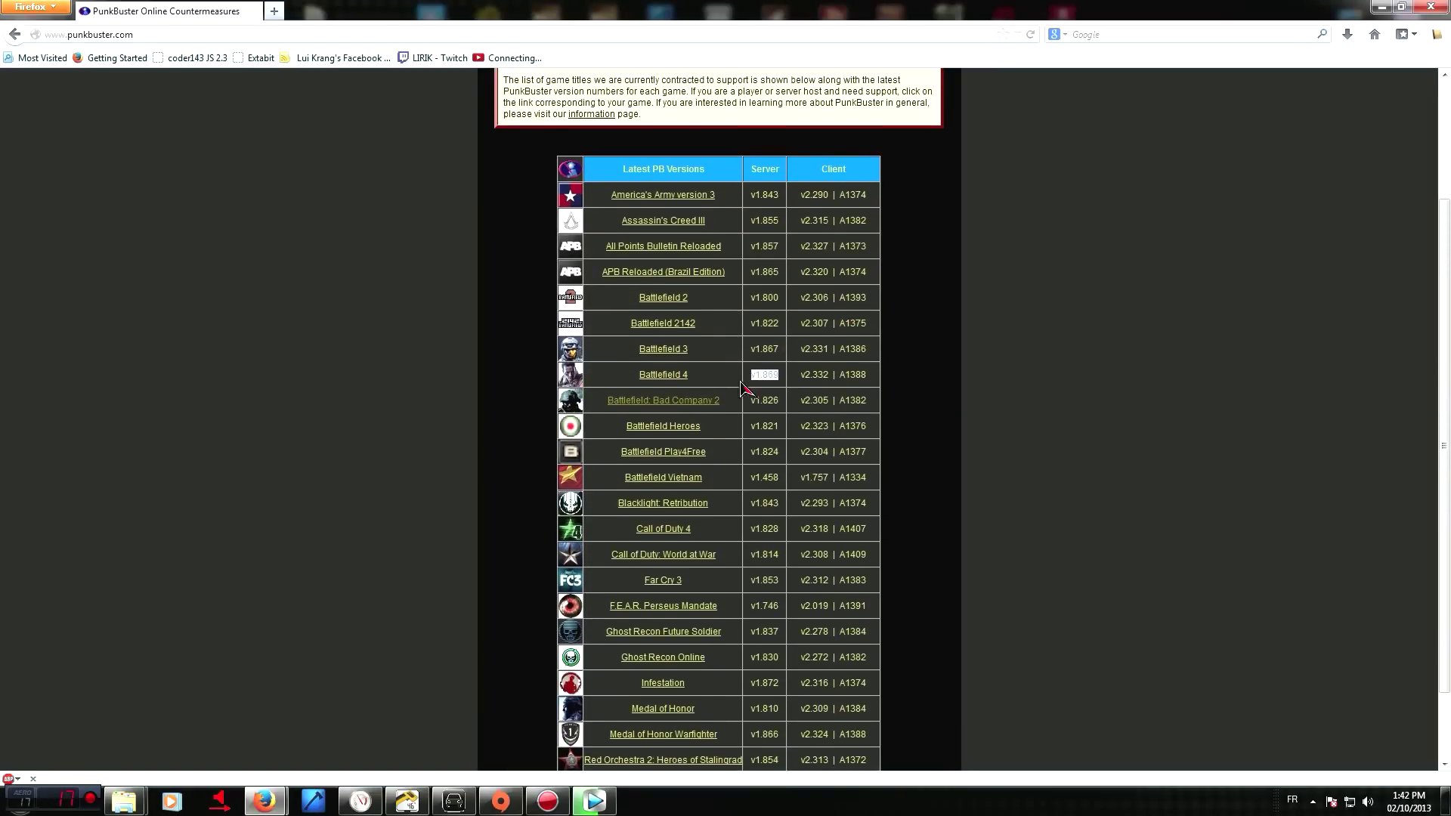
click(660, 375)
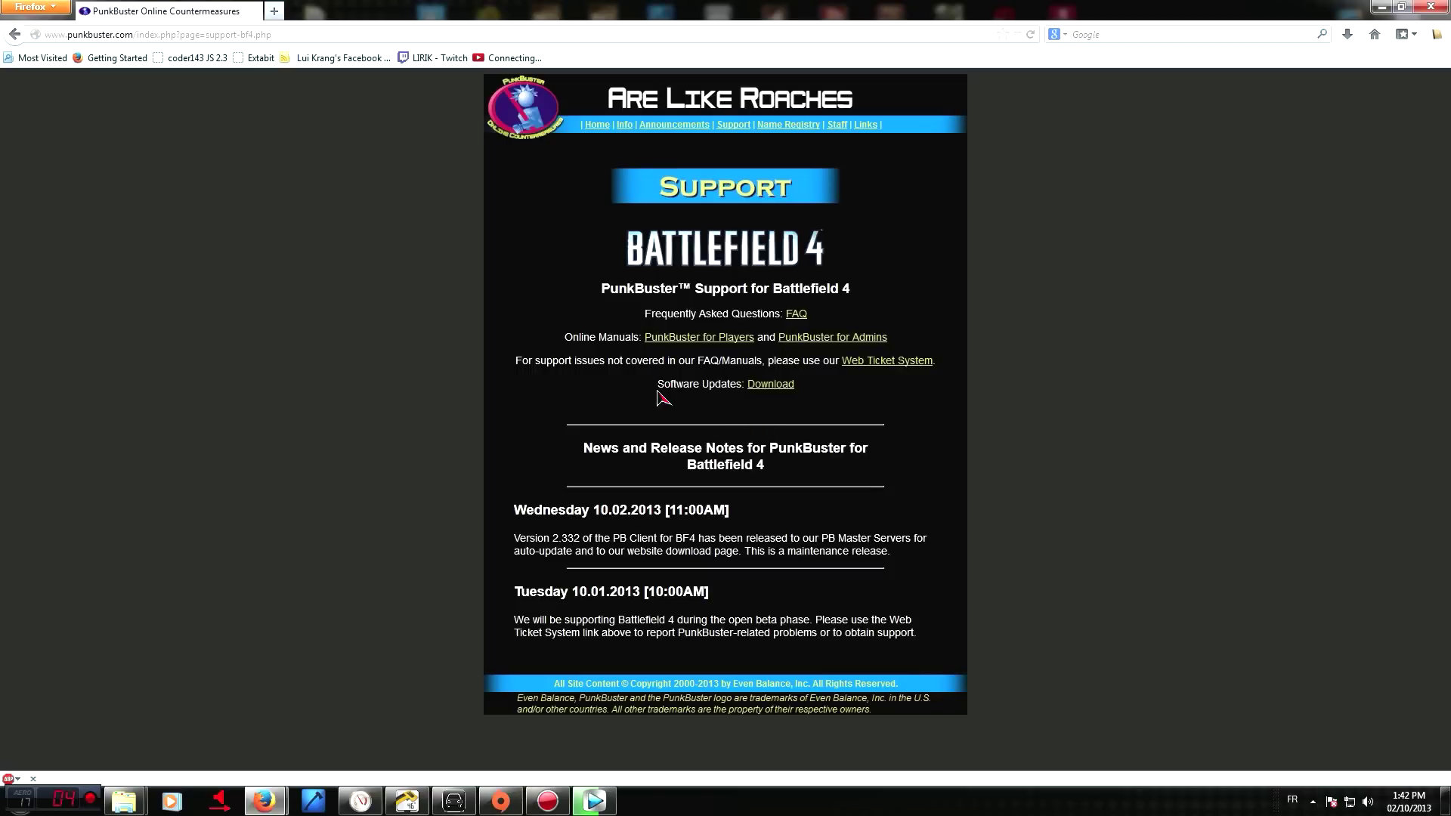
drag(656, 394, 857, 402)
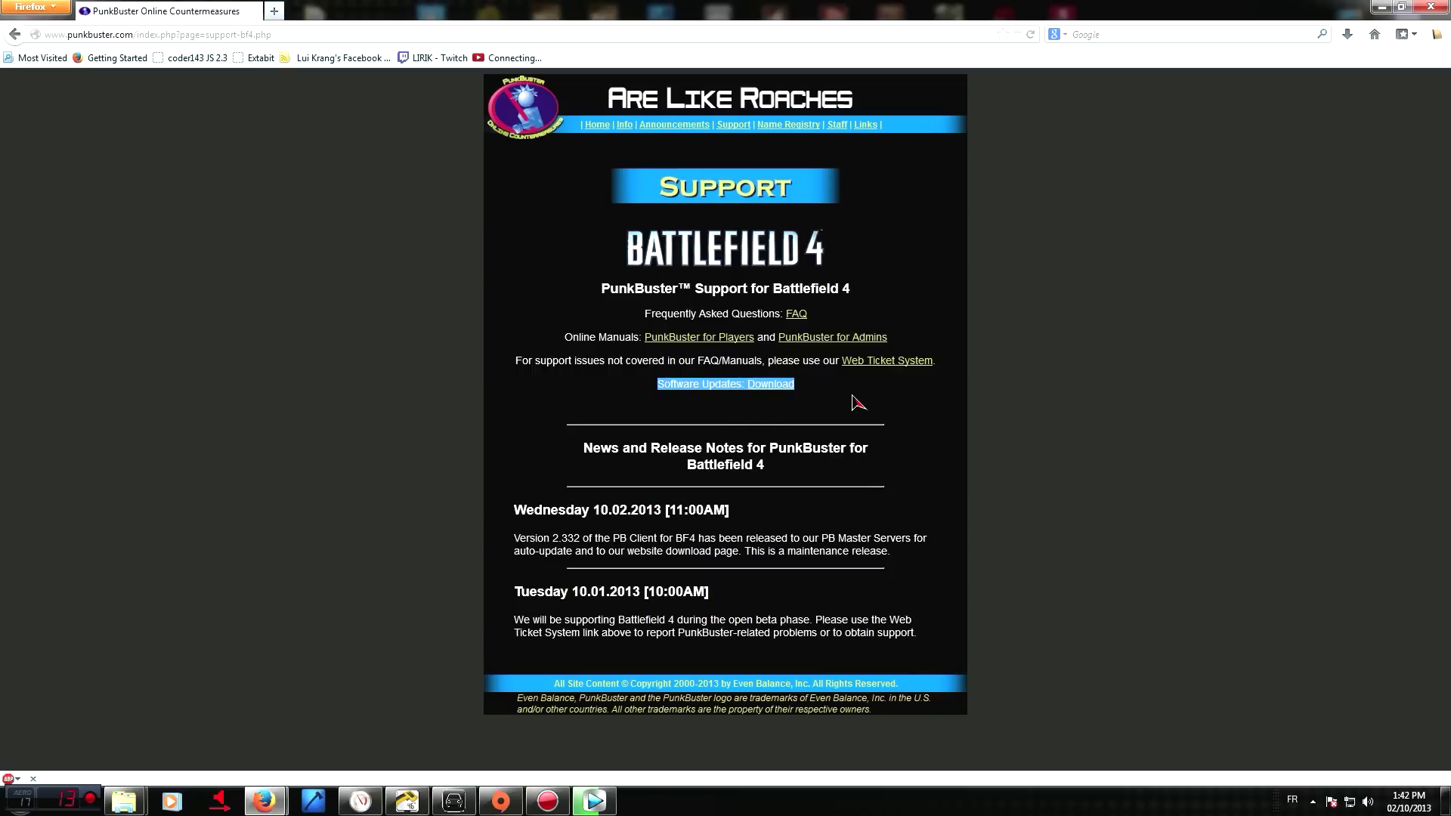
click(771, 387)
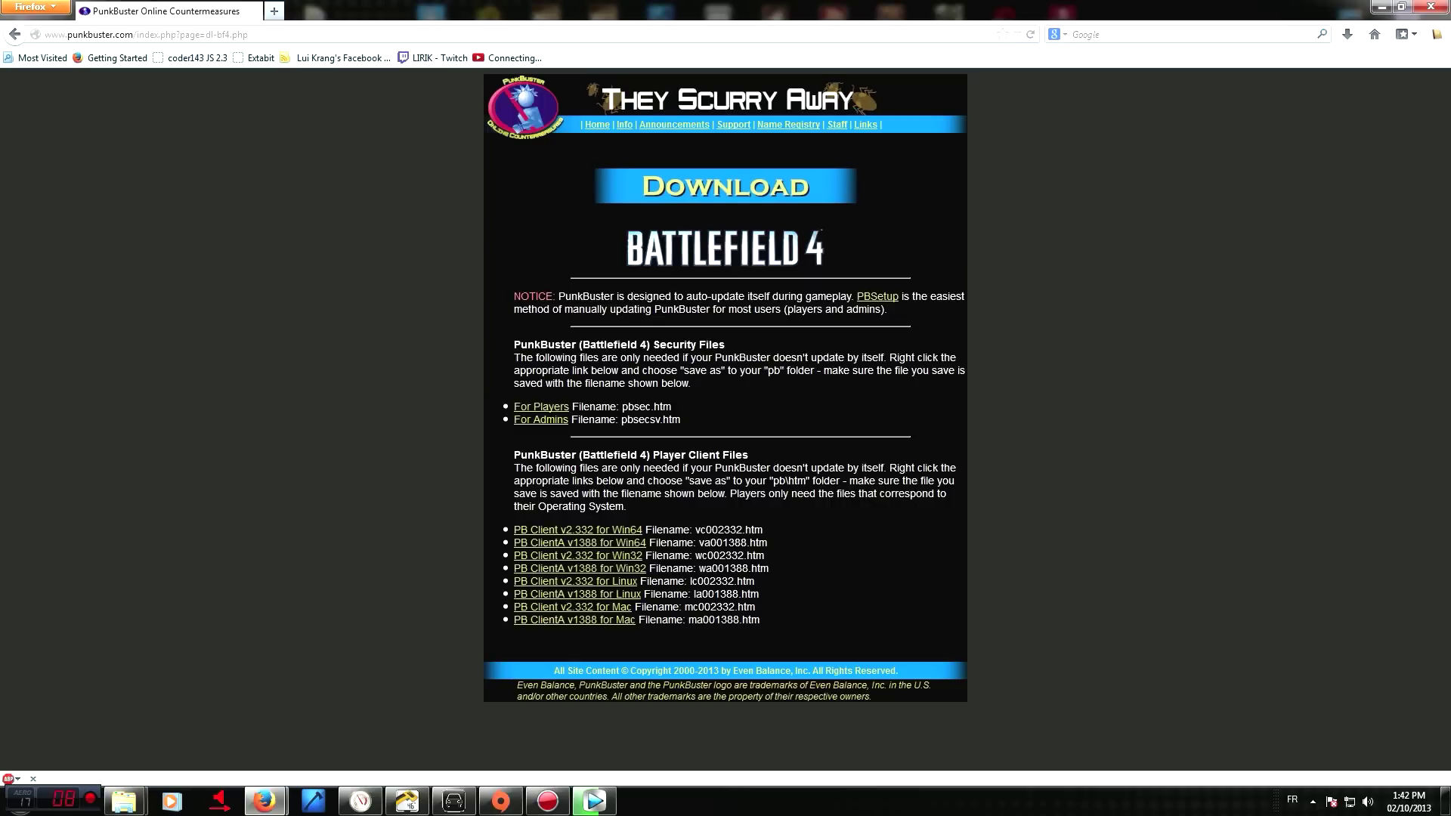
drag(518, 296, 890, 302)
Step: Open the PBSetup support page's download table, then open pbsetup(1).zip from Firefox's downloads
click(877, 301)
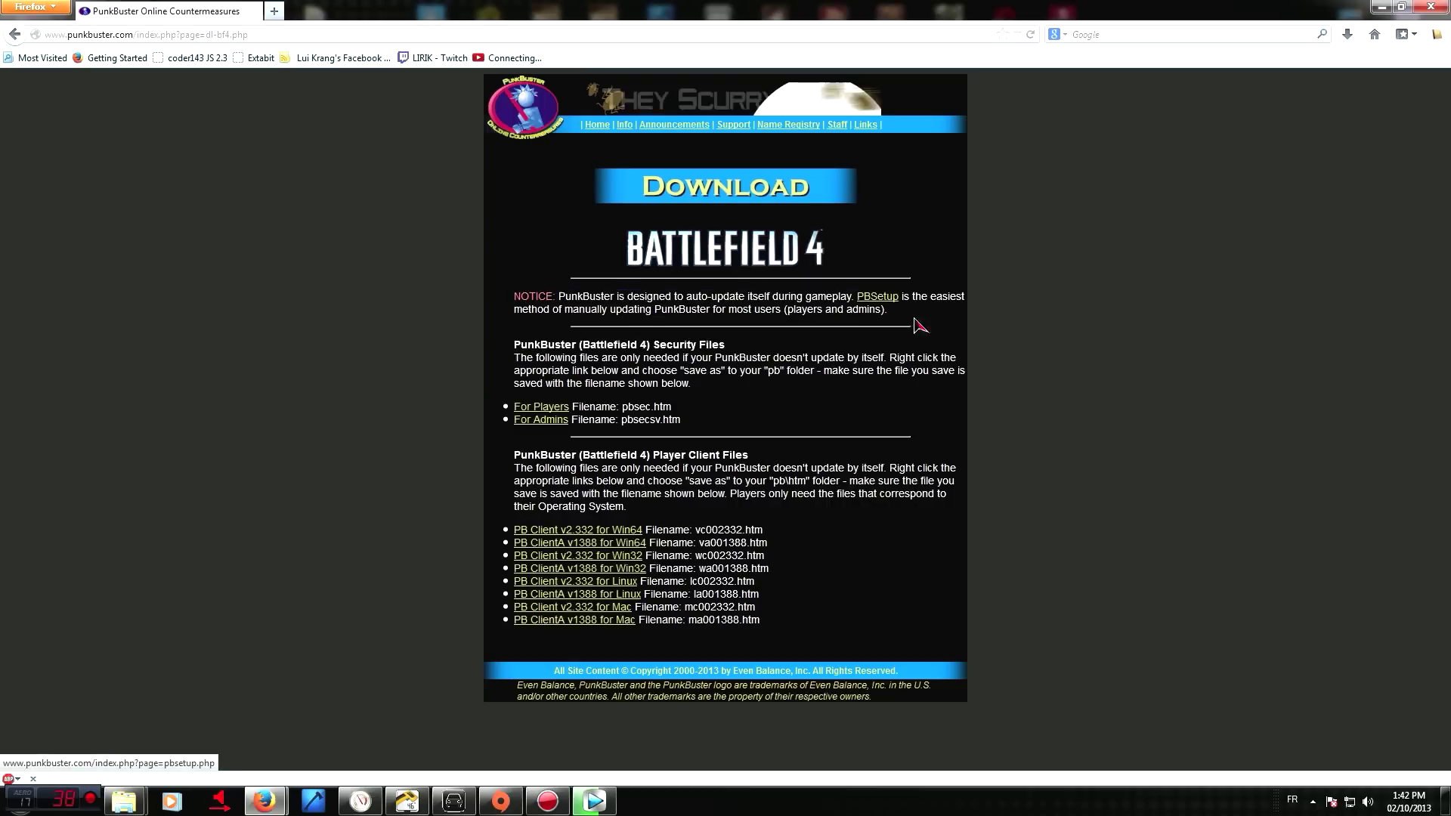
click(877, 303)
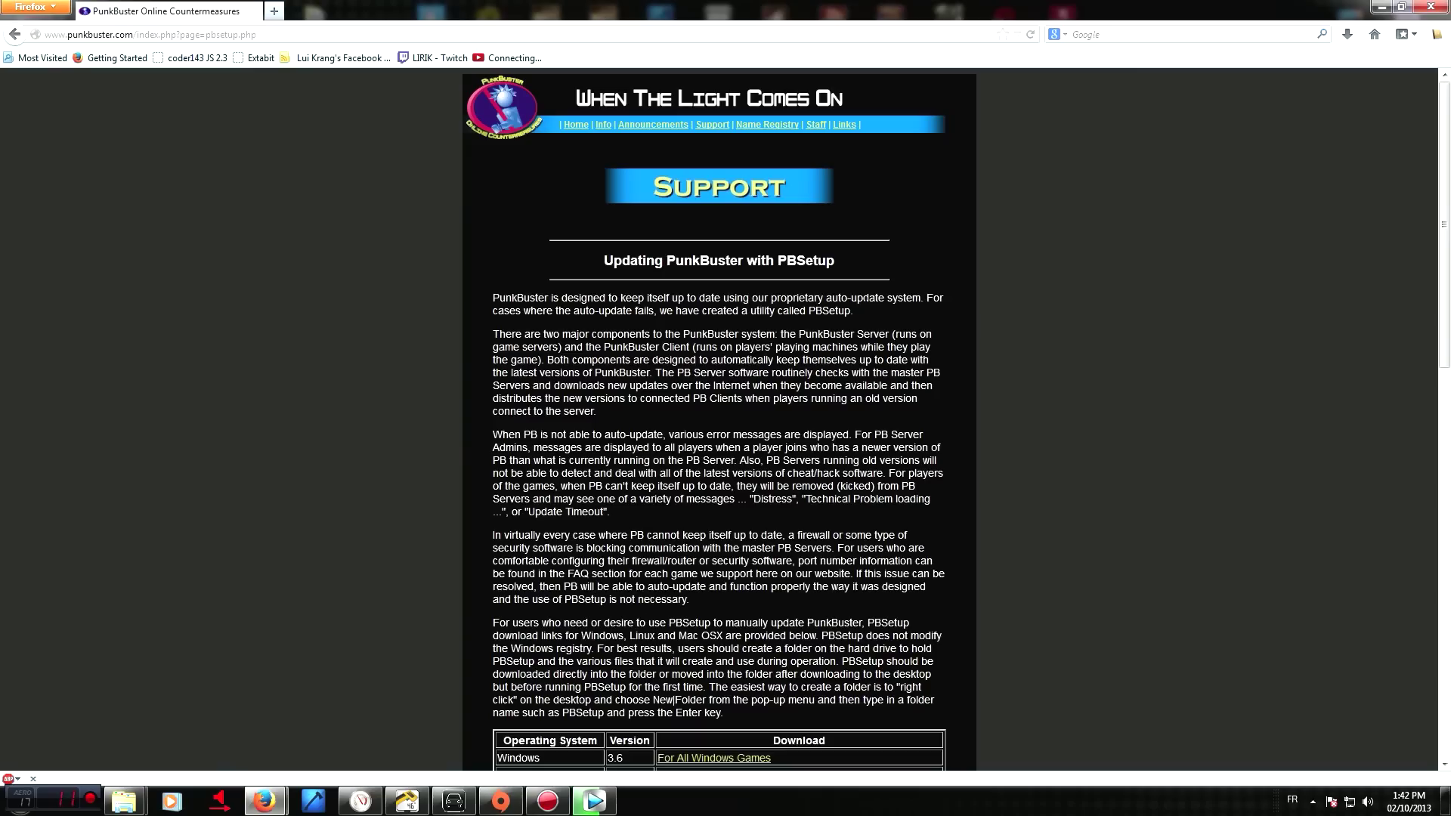
scroll(775, 362, down, 4)
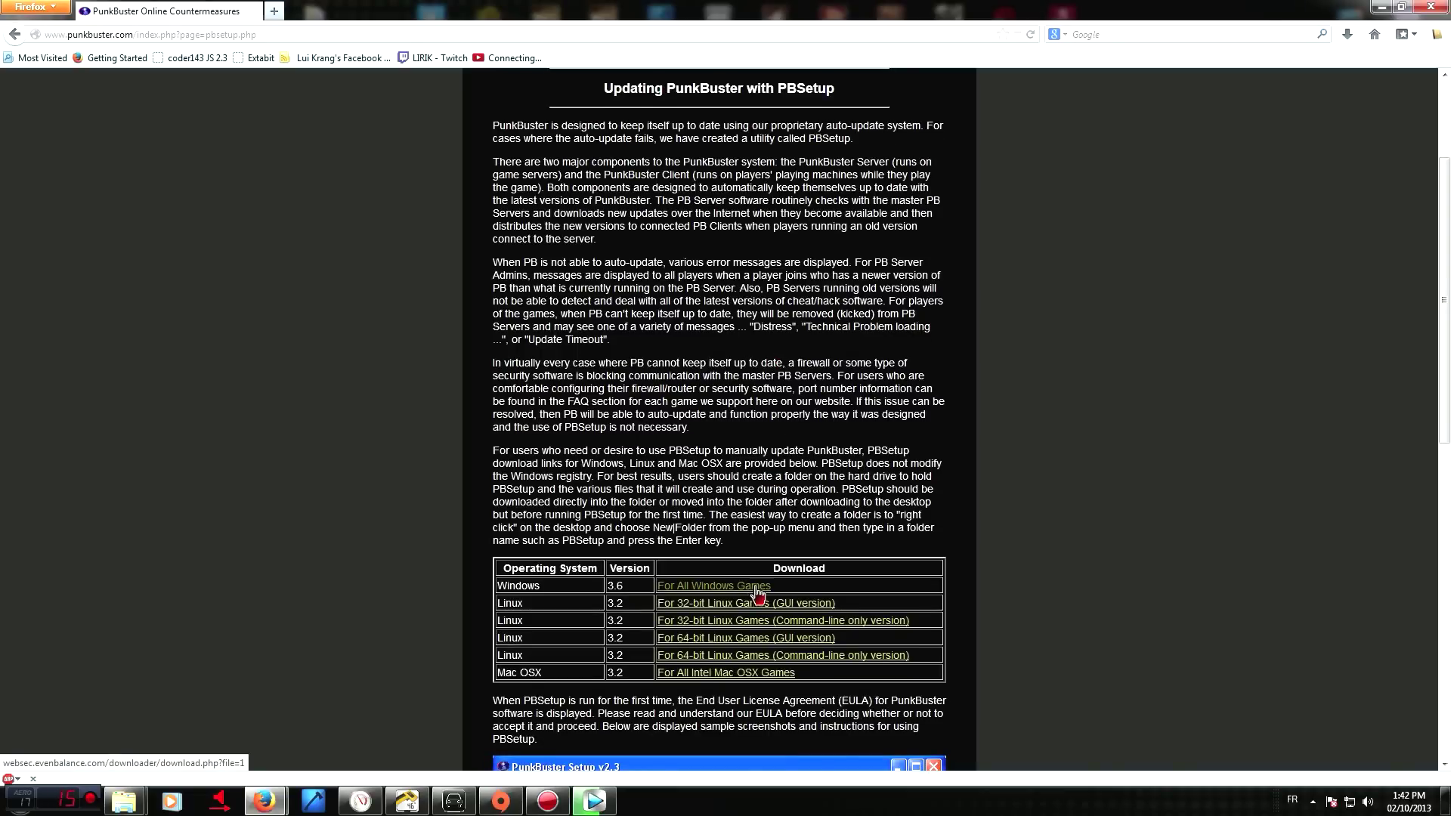
scroll(960, 477, down, 4)
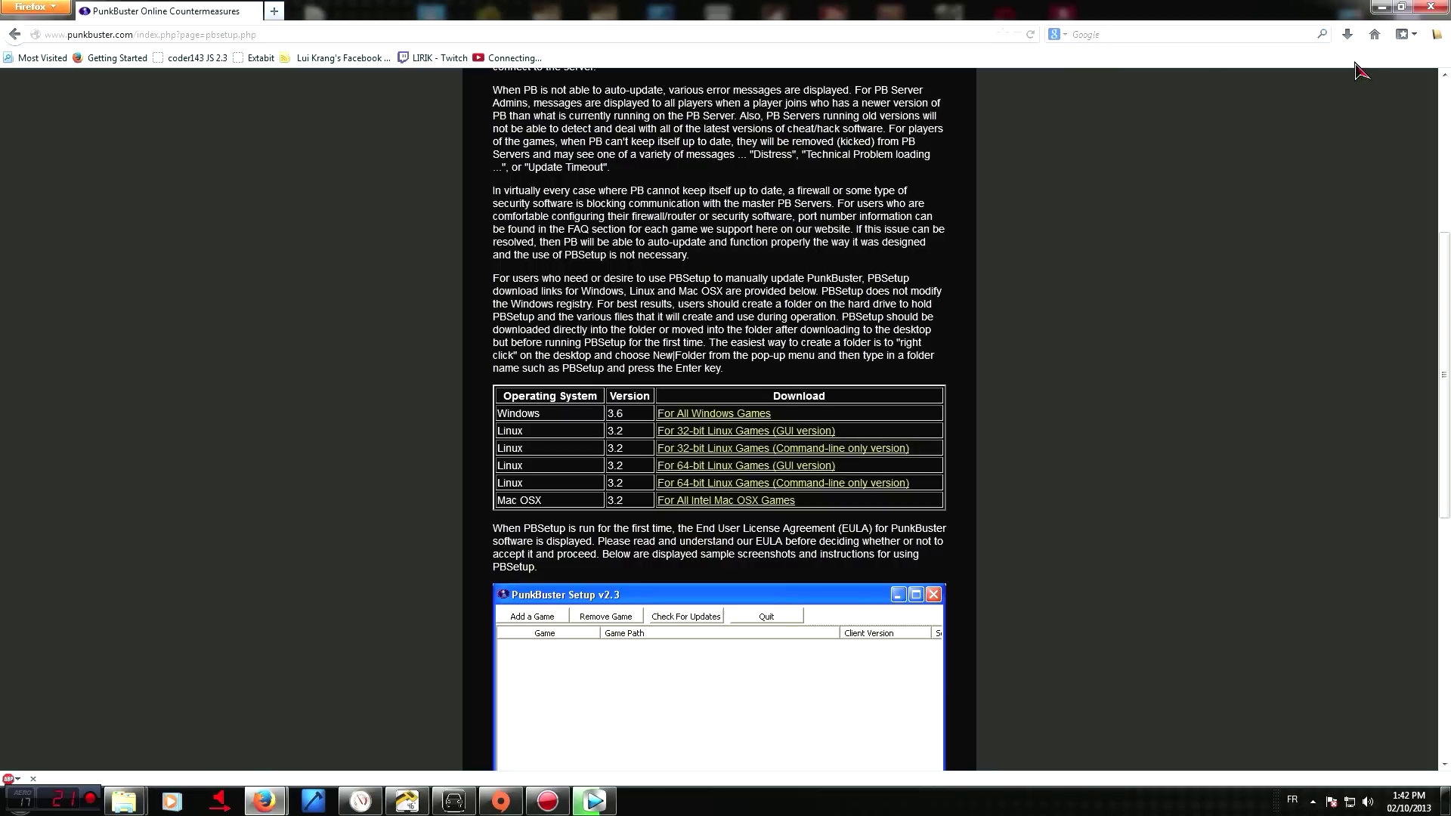
click(1347, 34)
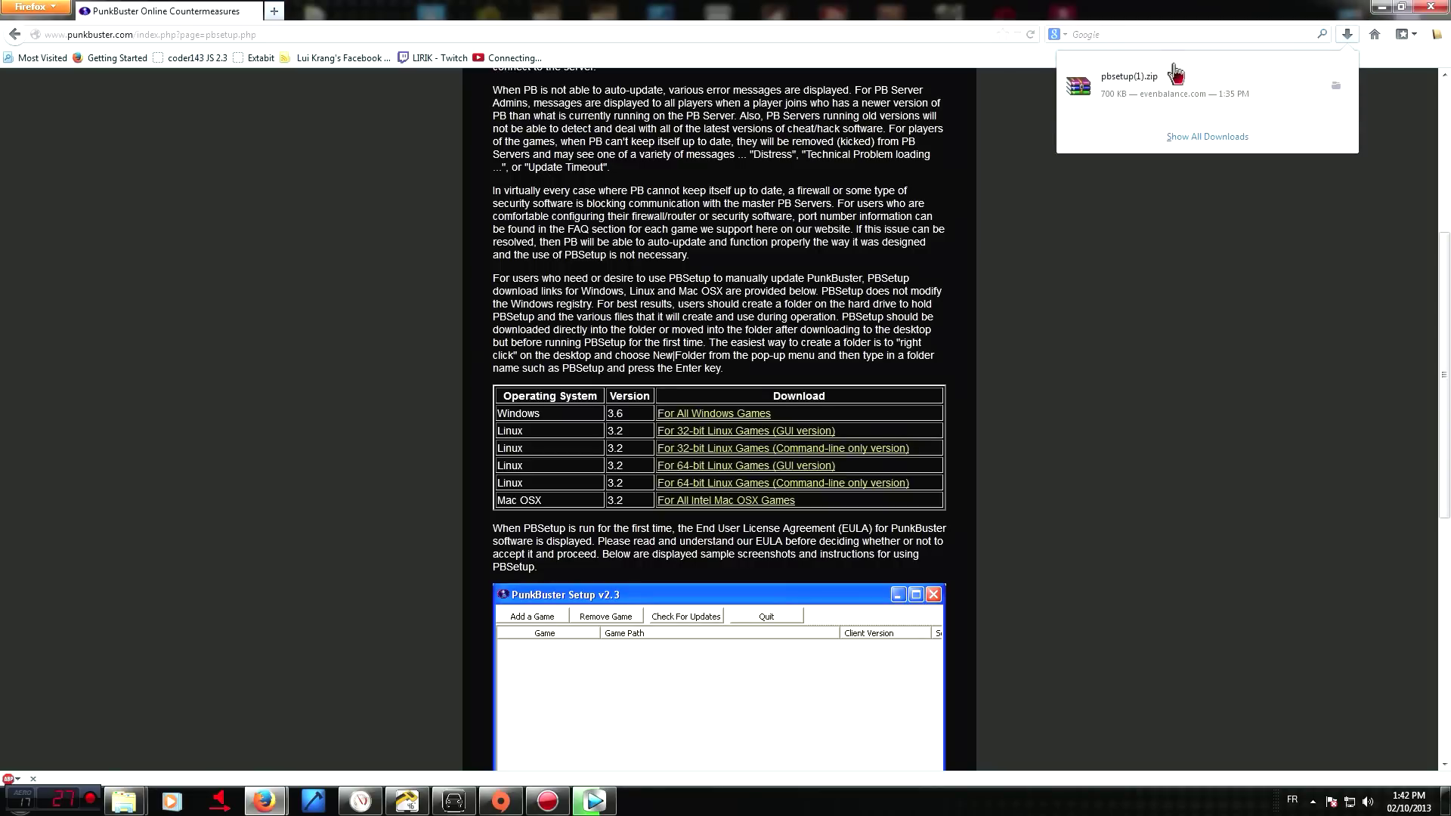
click(1181, 68)
Step: Launch pbsetup from the desktop, accept the PunkBuster license and dismiss the first-run update notice
click(1380, 6)
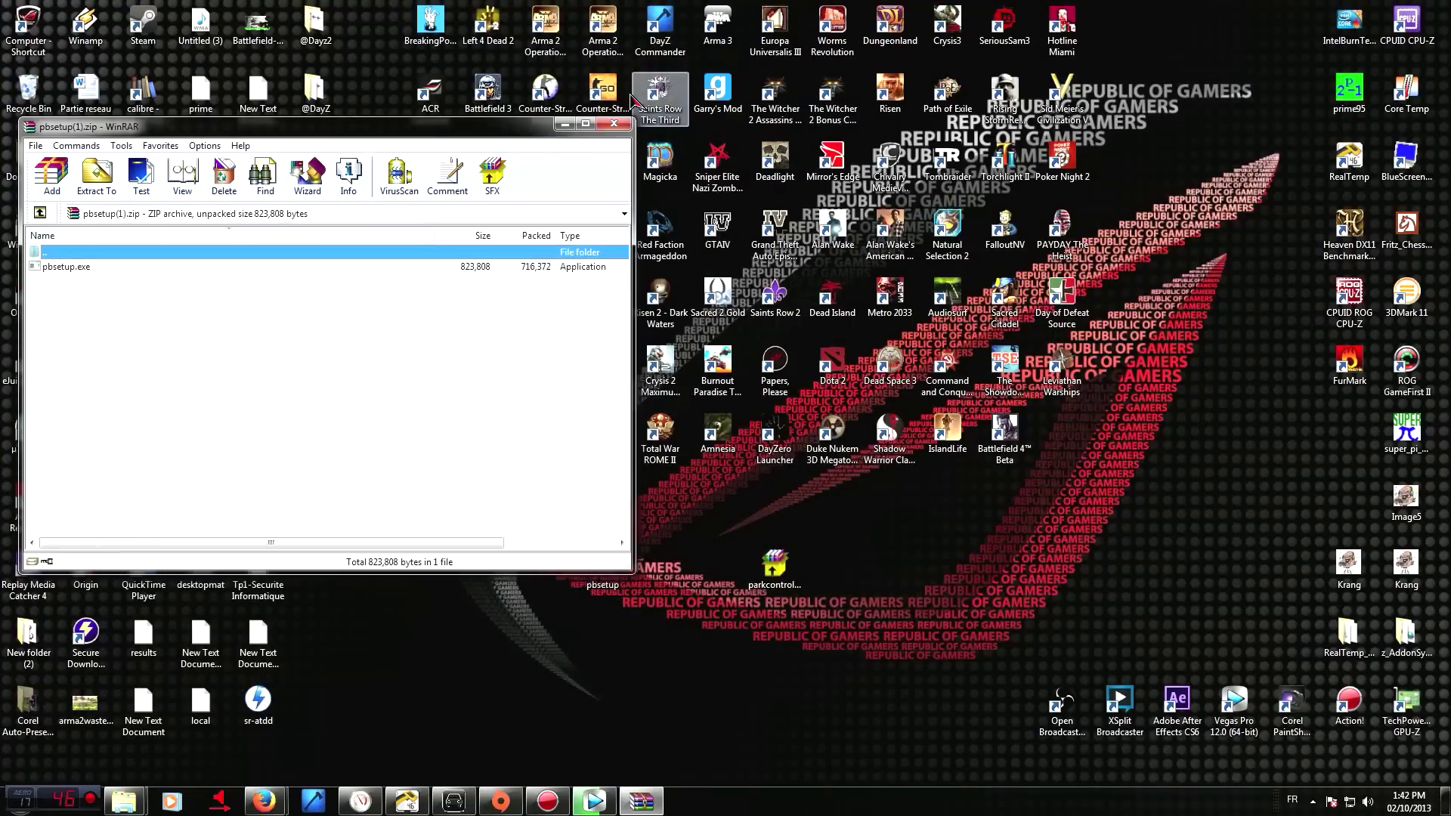
key(Escape)
drag(684, 611, 556, 531)
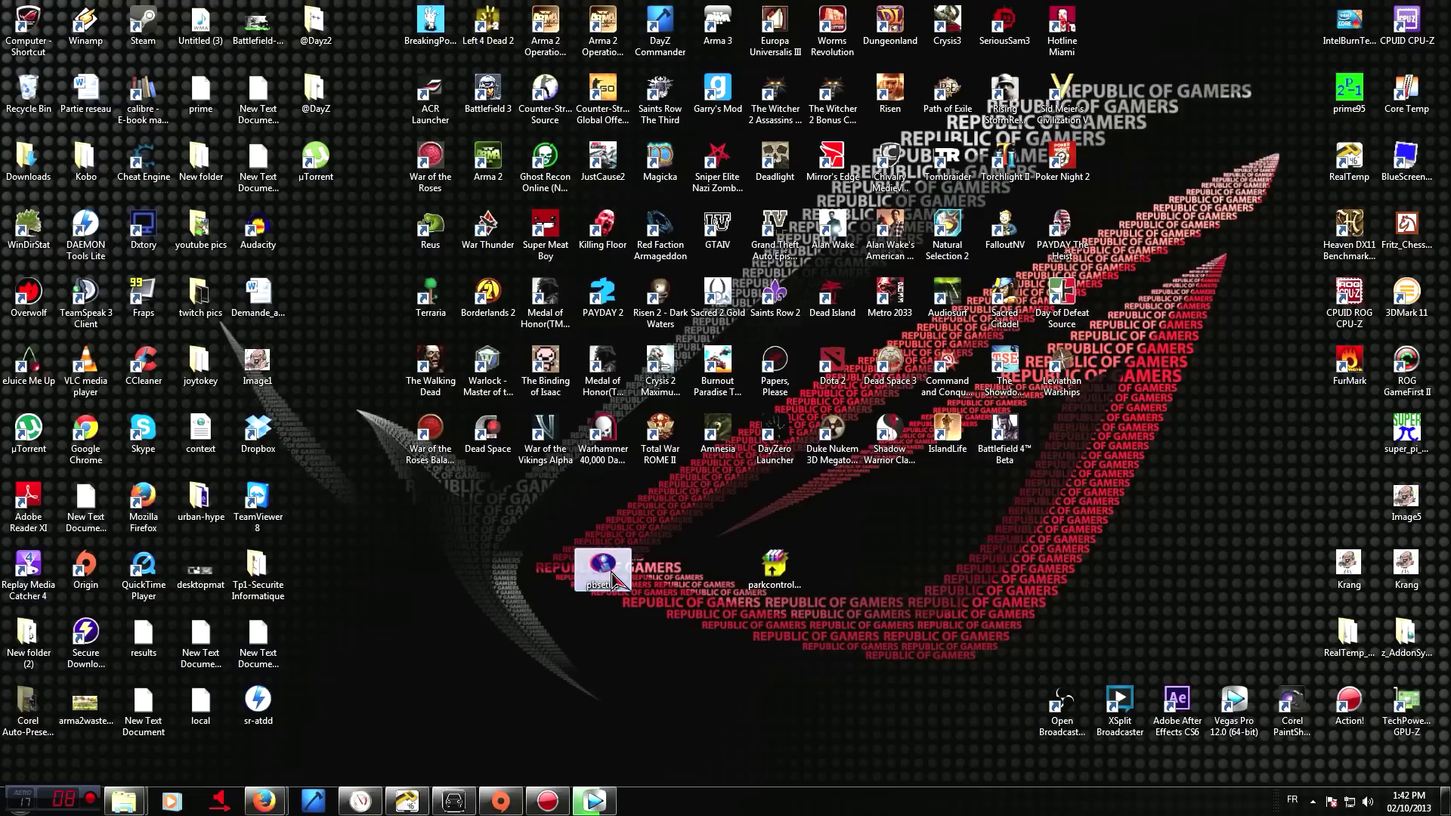
double_click(607, 589)
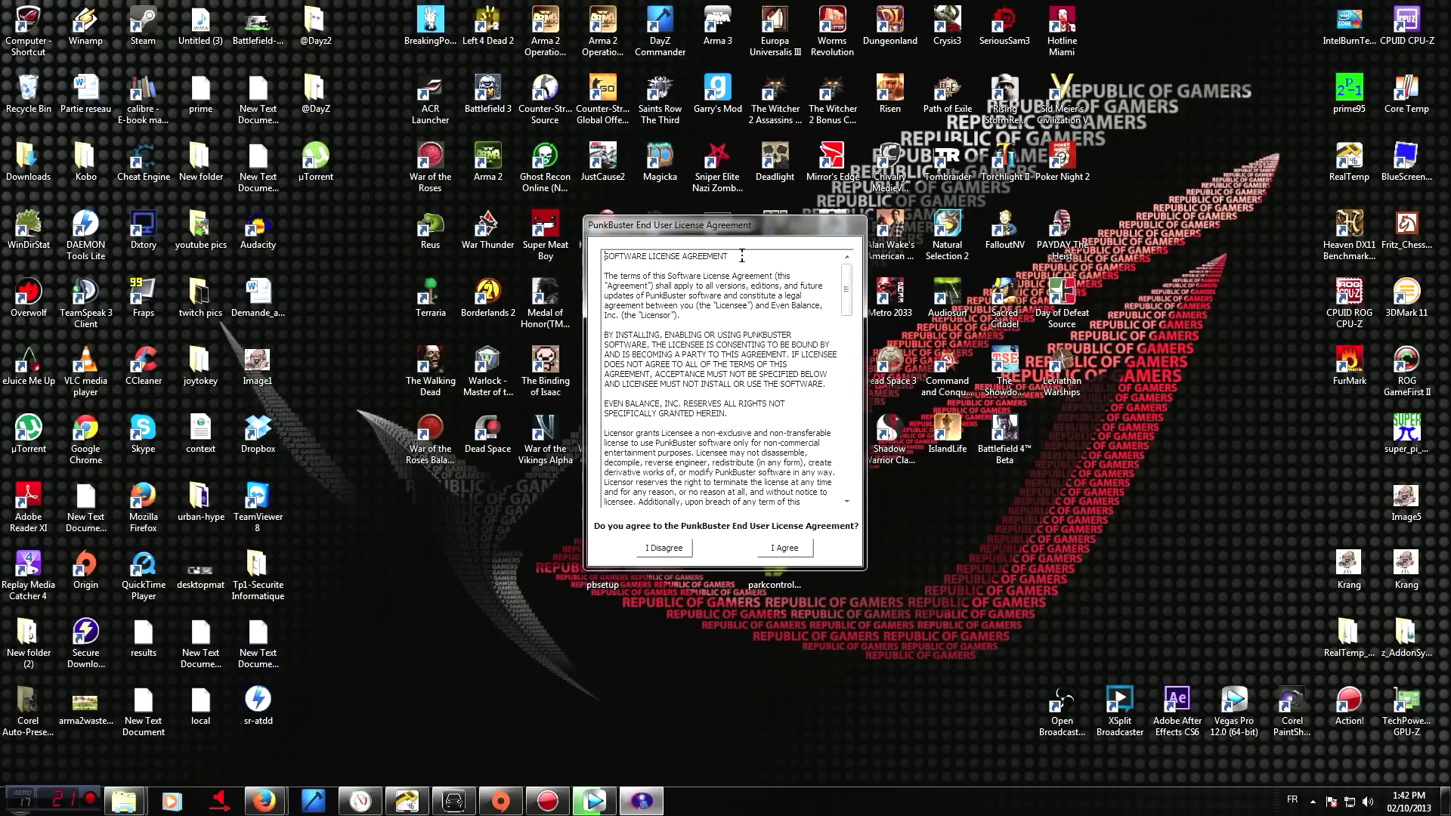
click(785, 549)
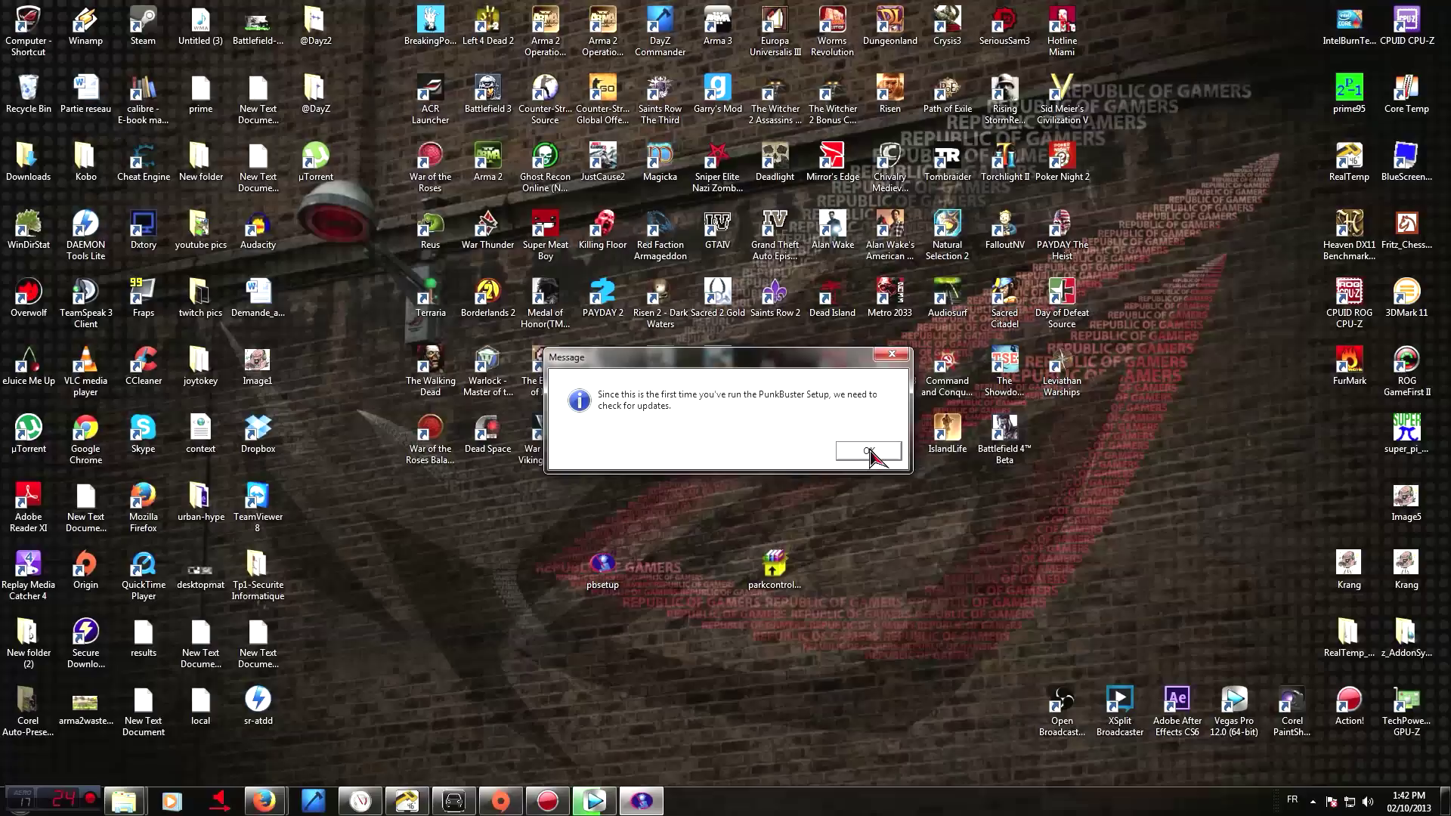
click(870, 452)
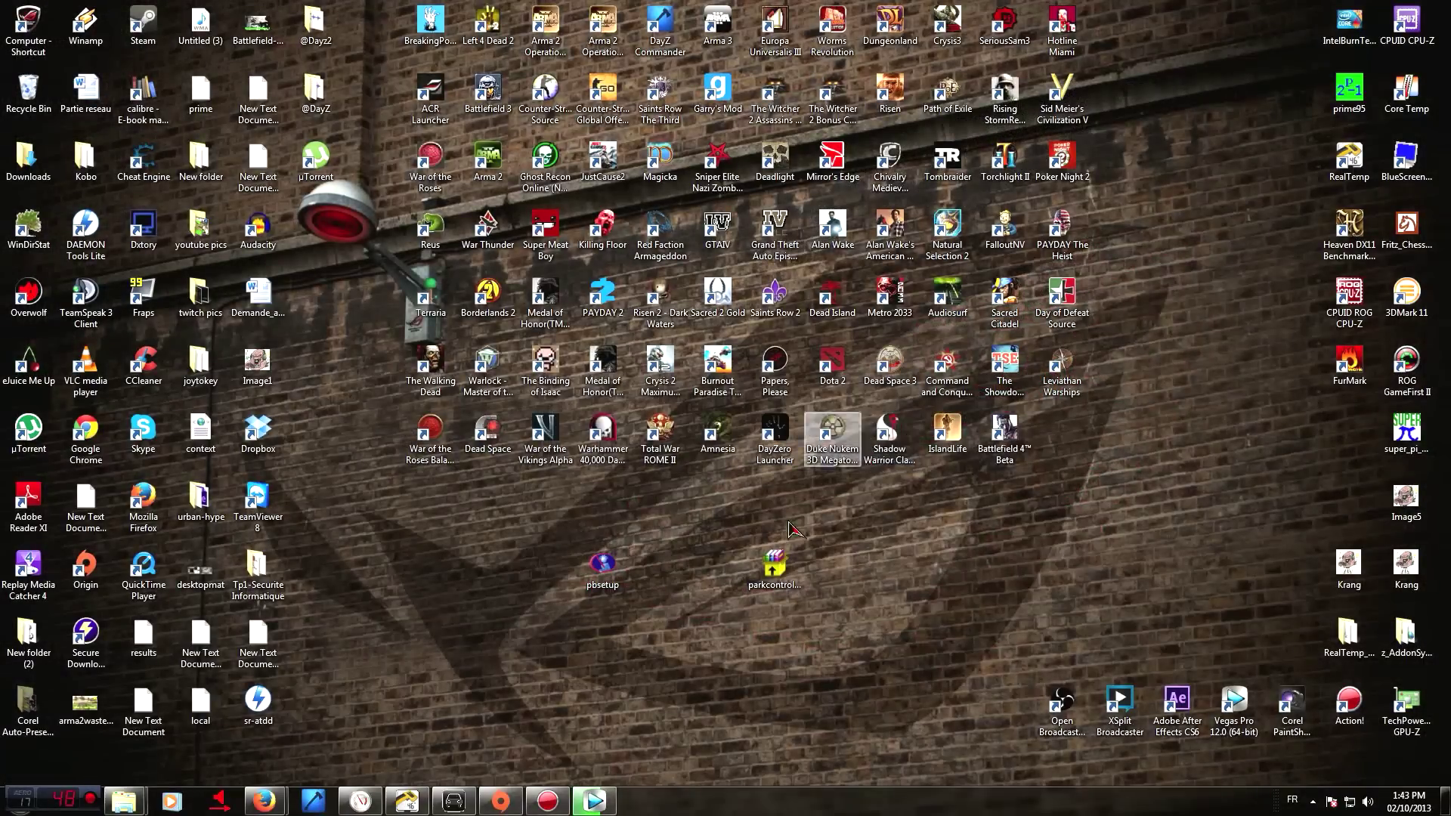
Step: Deselect the pbsetup desktop icon while the PBSetup v3.6 window opens with an empty game list
click(669, 574)
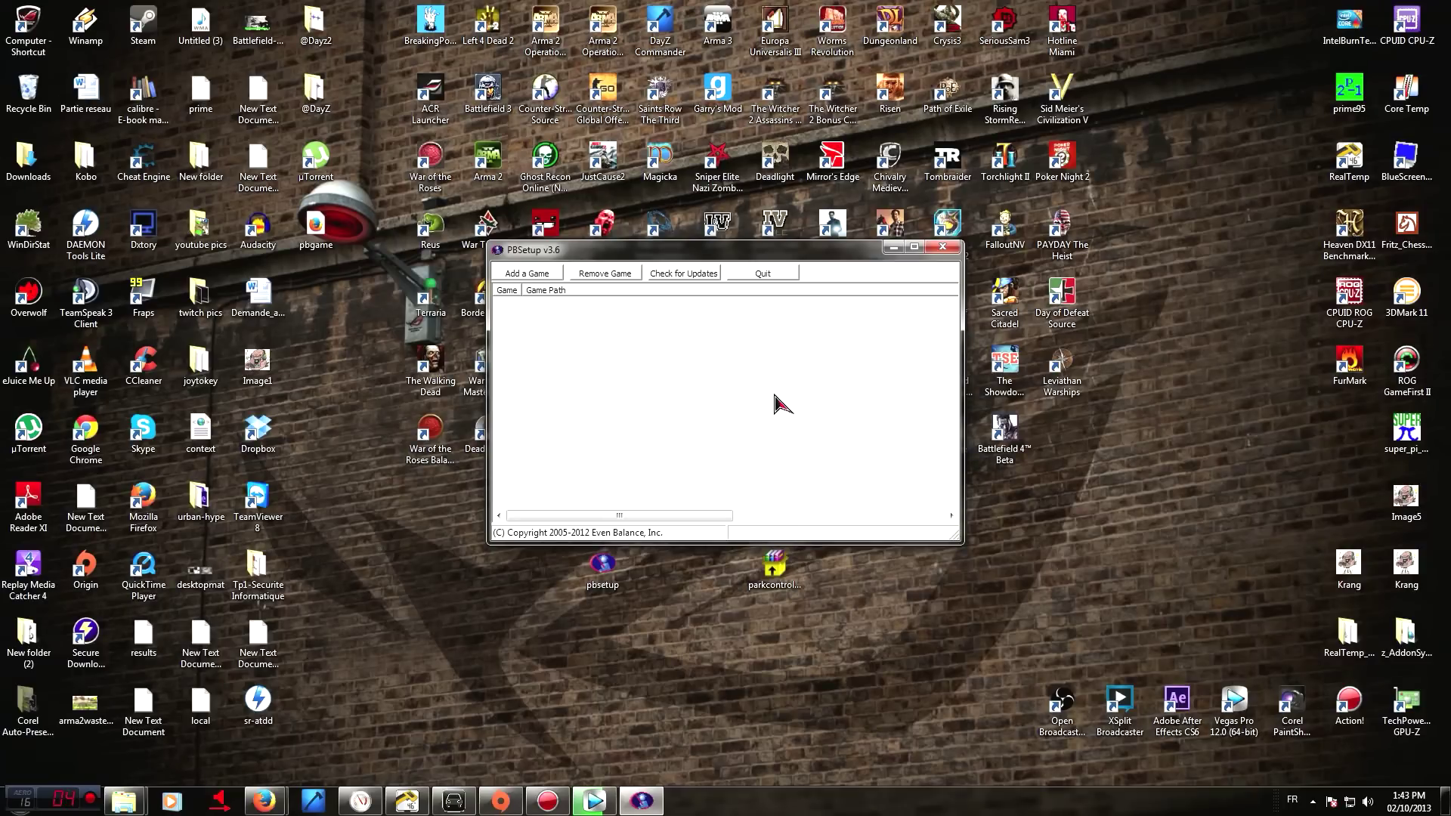
Step: Add Battlefield 4 with its detected Origin Games install path to PBSetup's game list
drag(719, 256, 799, 347)
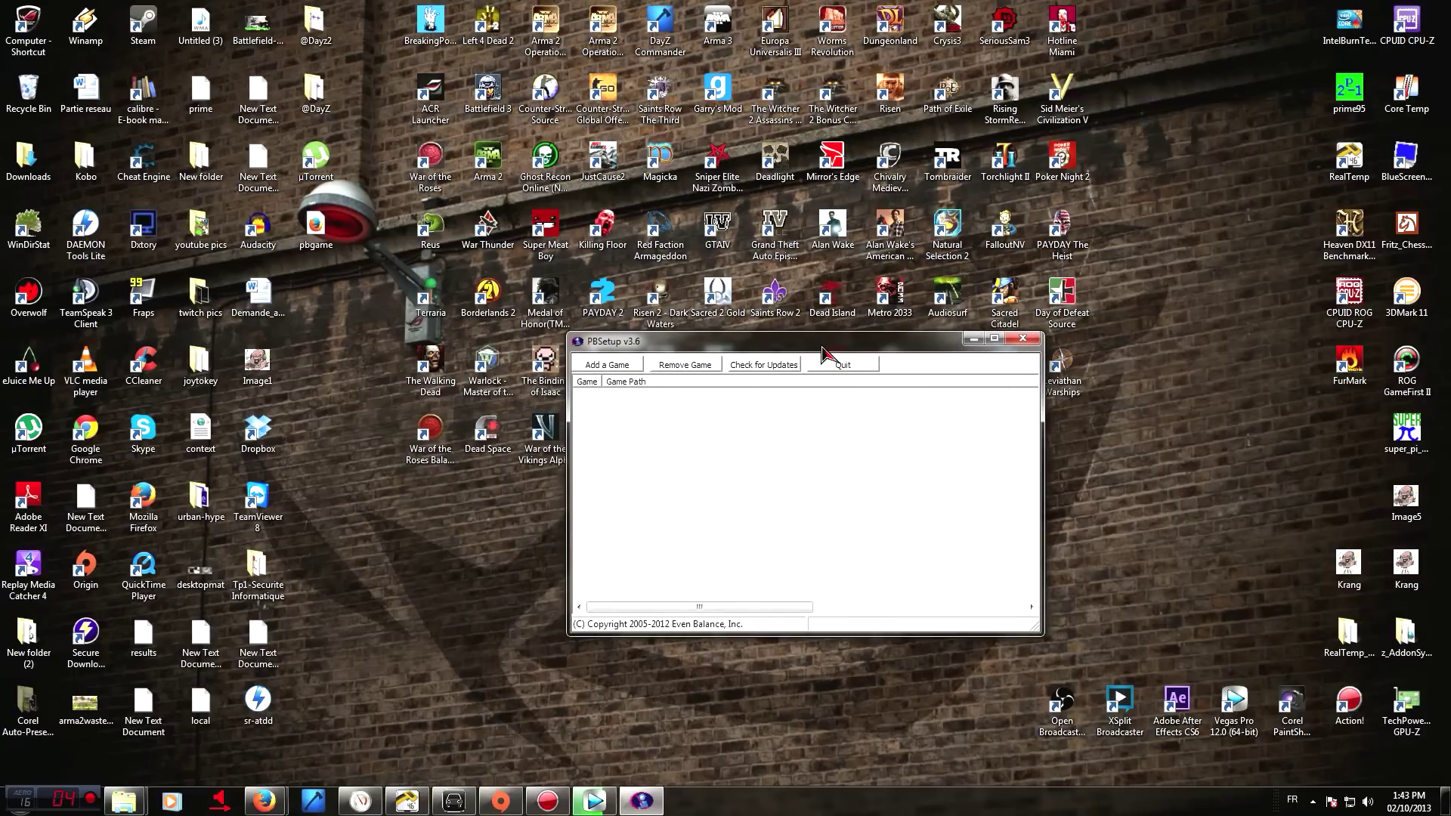
drag(824, 352, 785, 205)
click(575, 225)
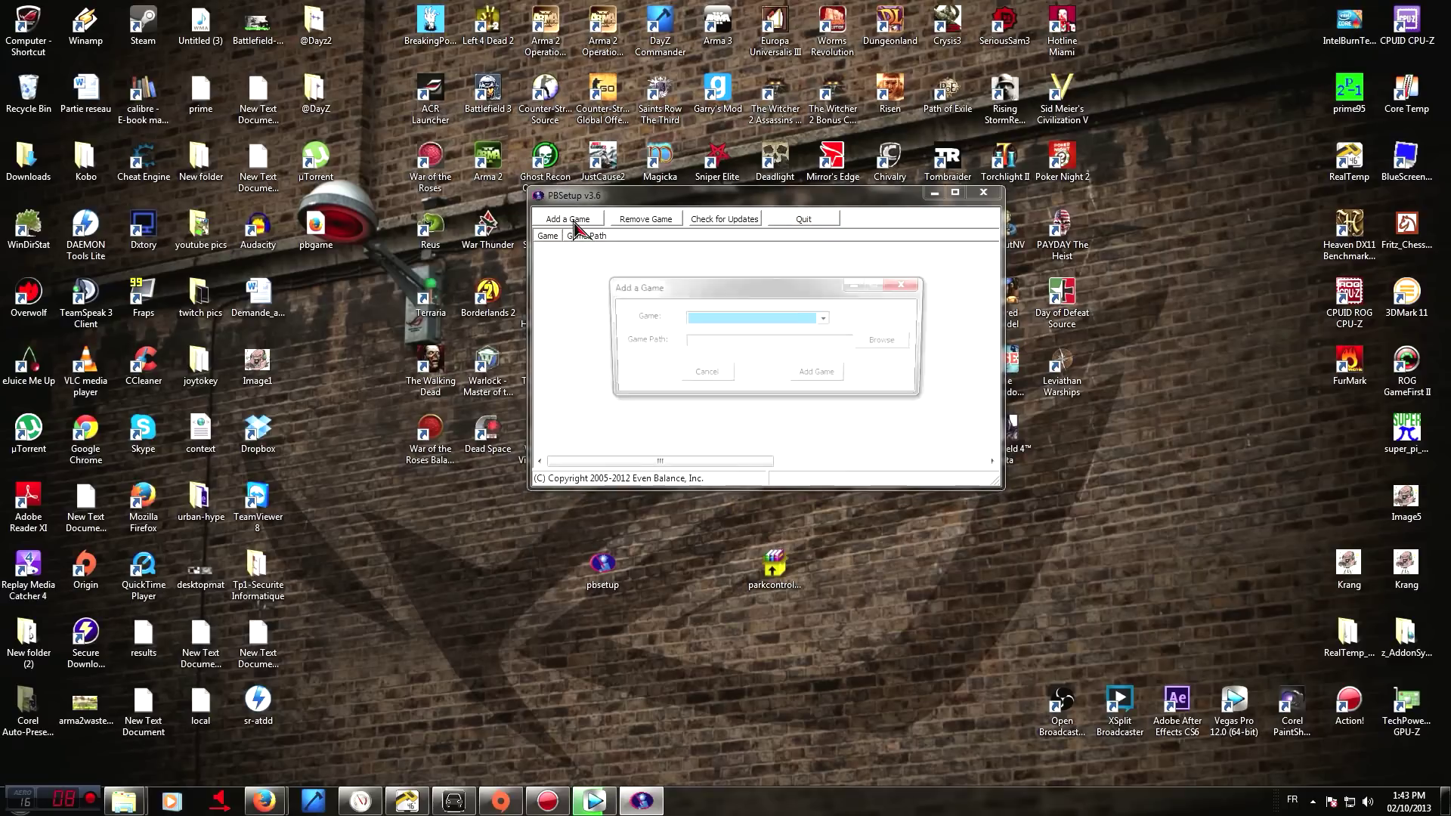
click(825, 318)
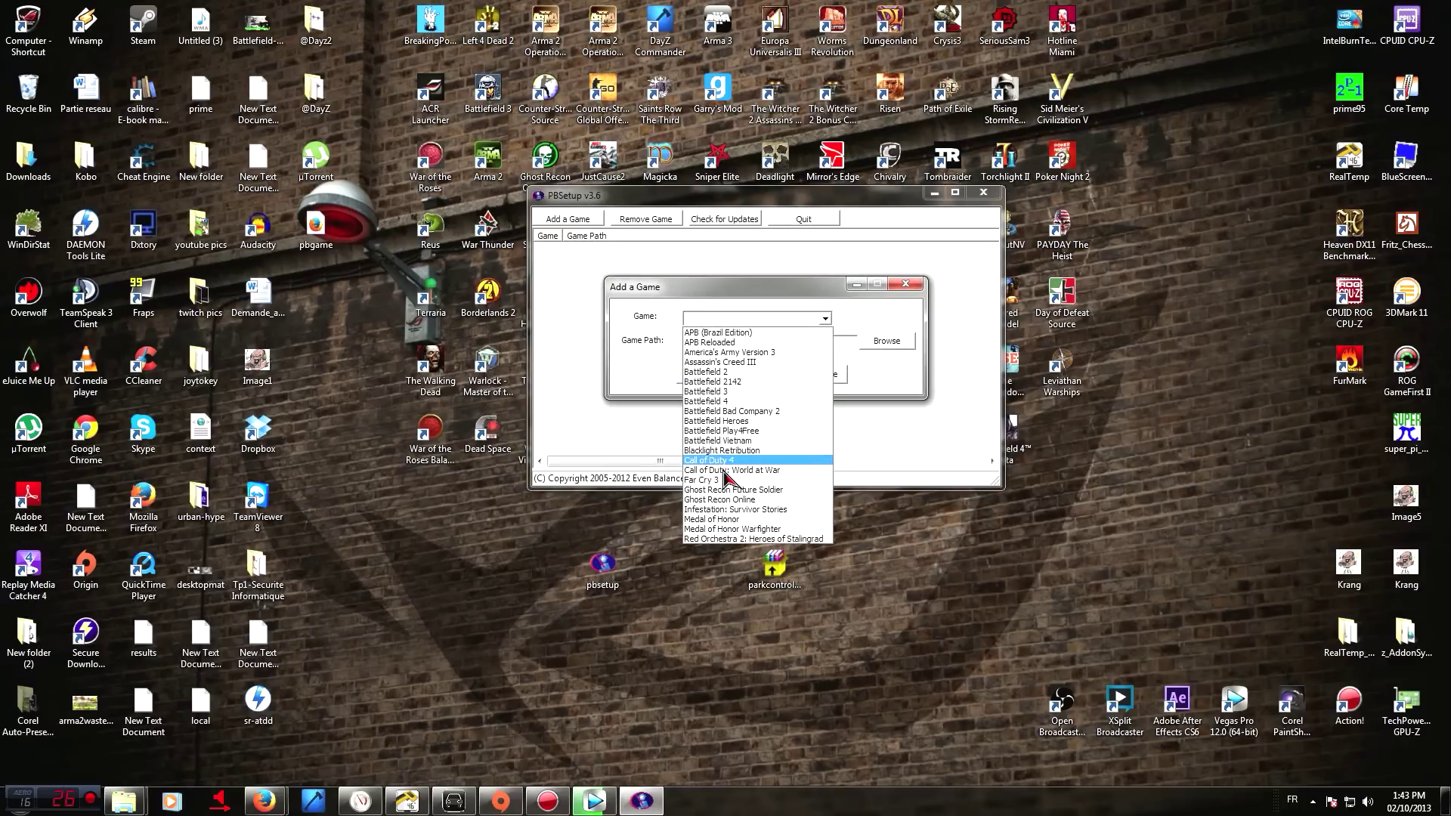
click(722, 402)
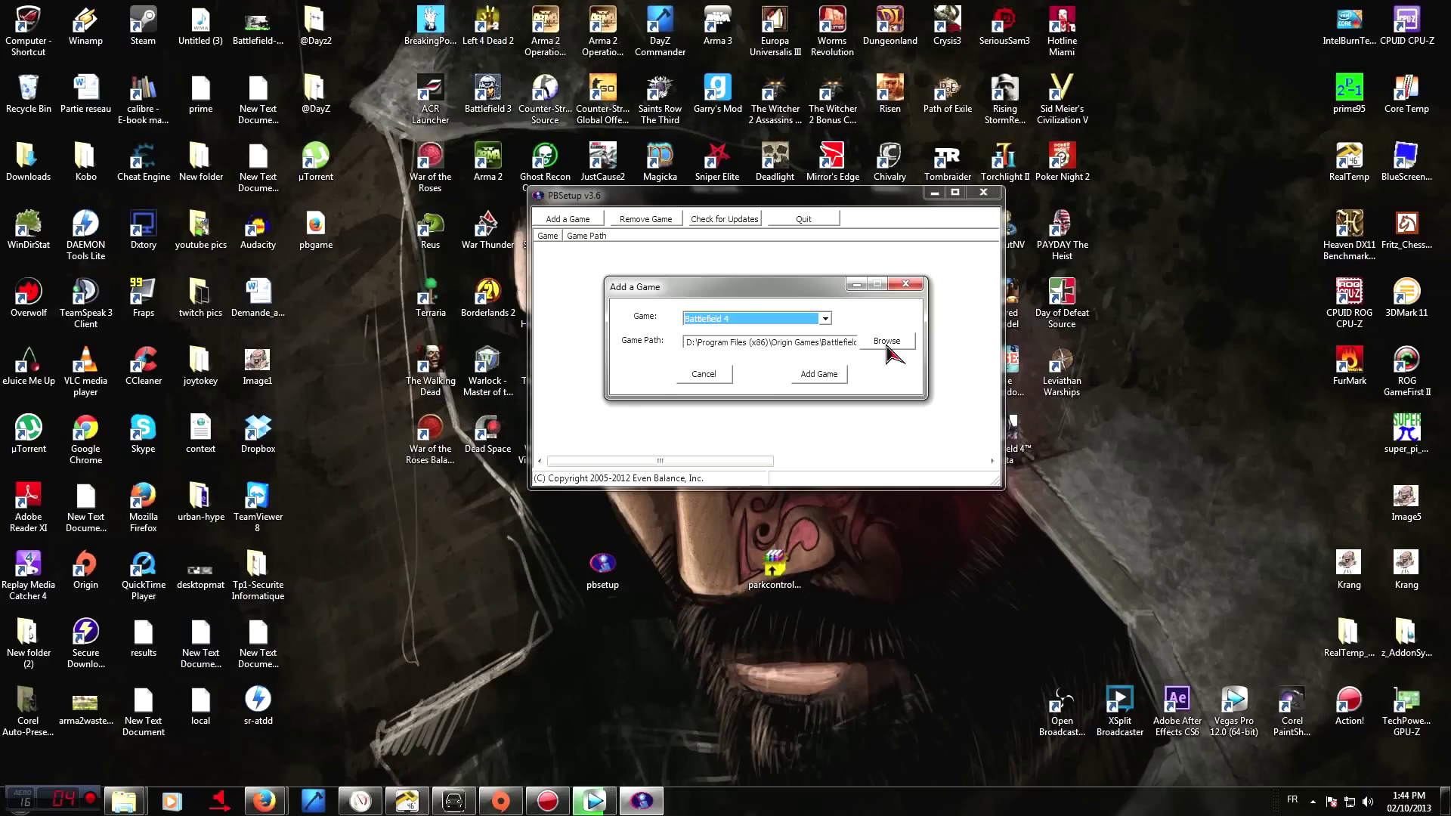
drag(831, 342, 910, 342)
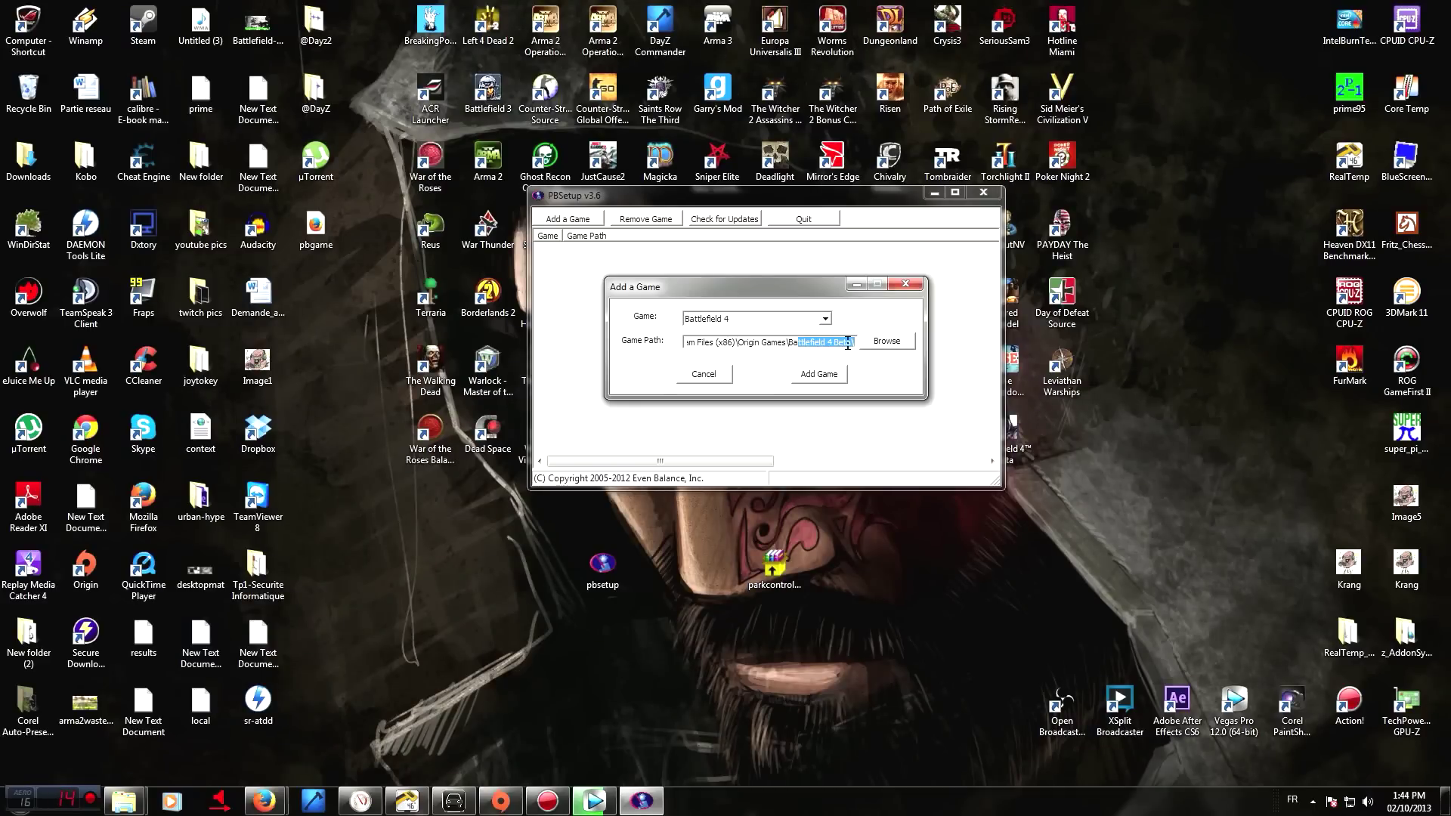
key(Left)
click(822, 376)
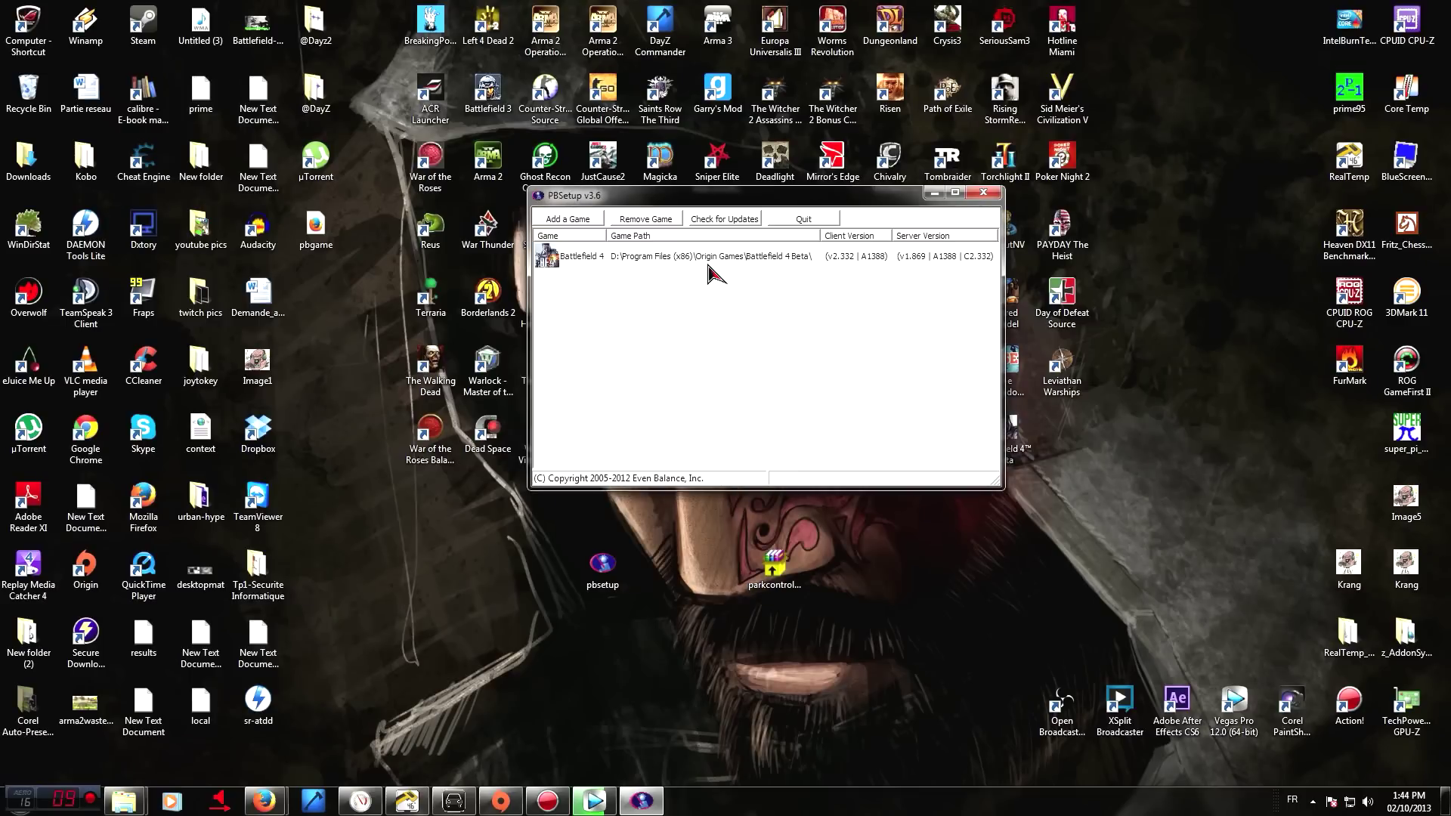
Step: Run Check for Updates on Battlefield 4 and acknowledge the No New Updates result
click(737, 259)
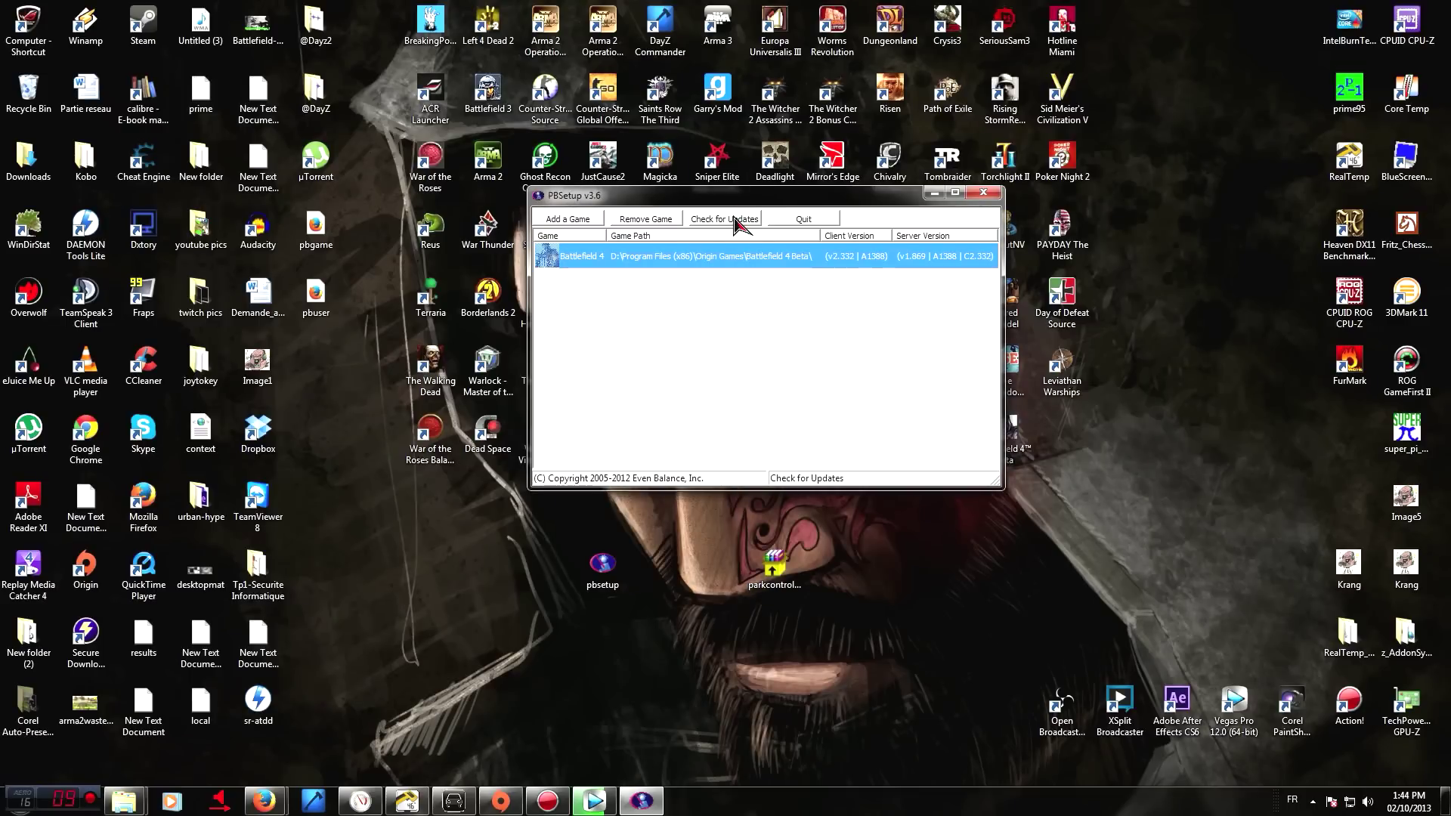
click(737, 221)
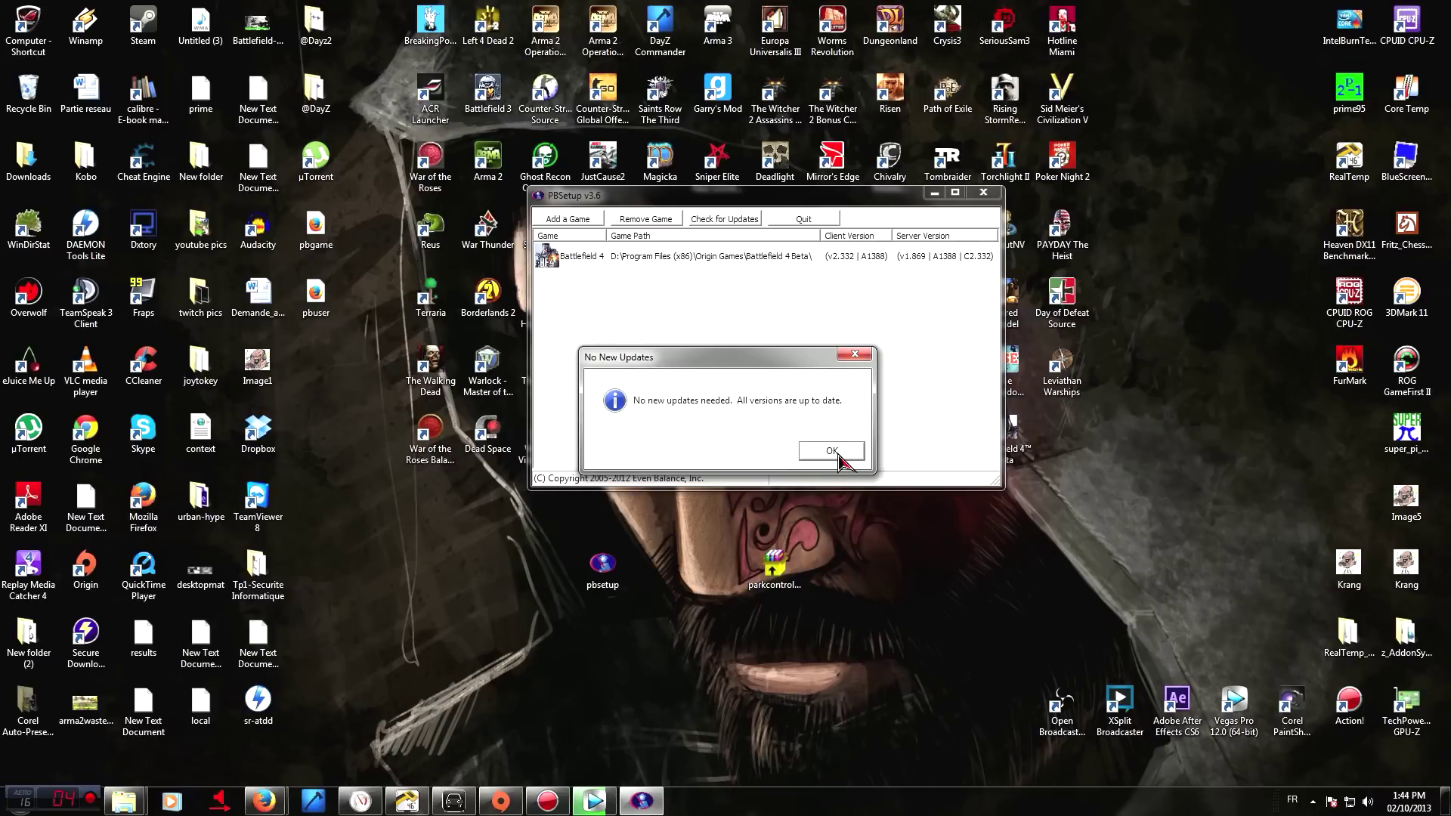
click(835, 452)
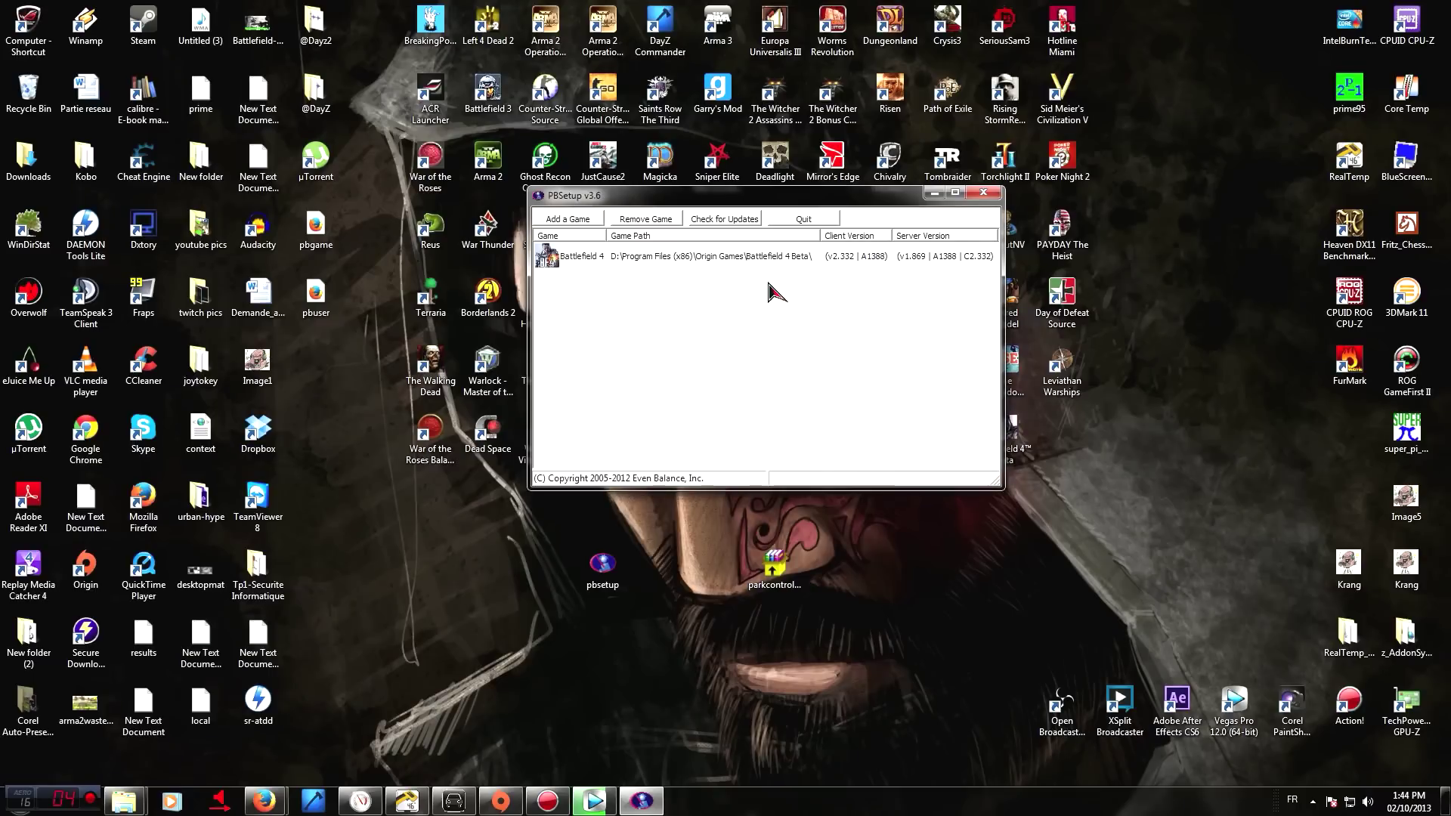
Step: Close PBSetup and cancel the Program Compatibility Assistant prompt
click(984, 193)
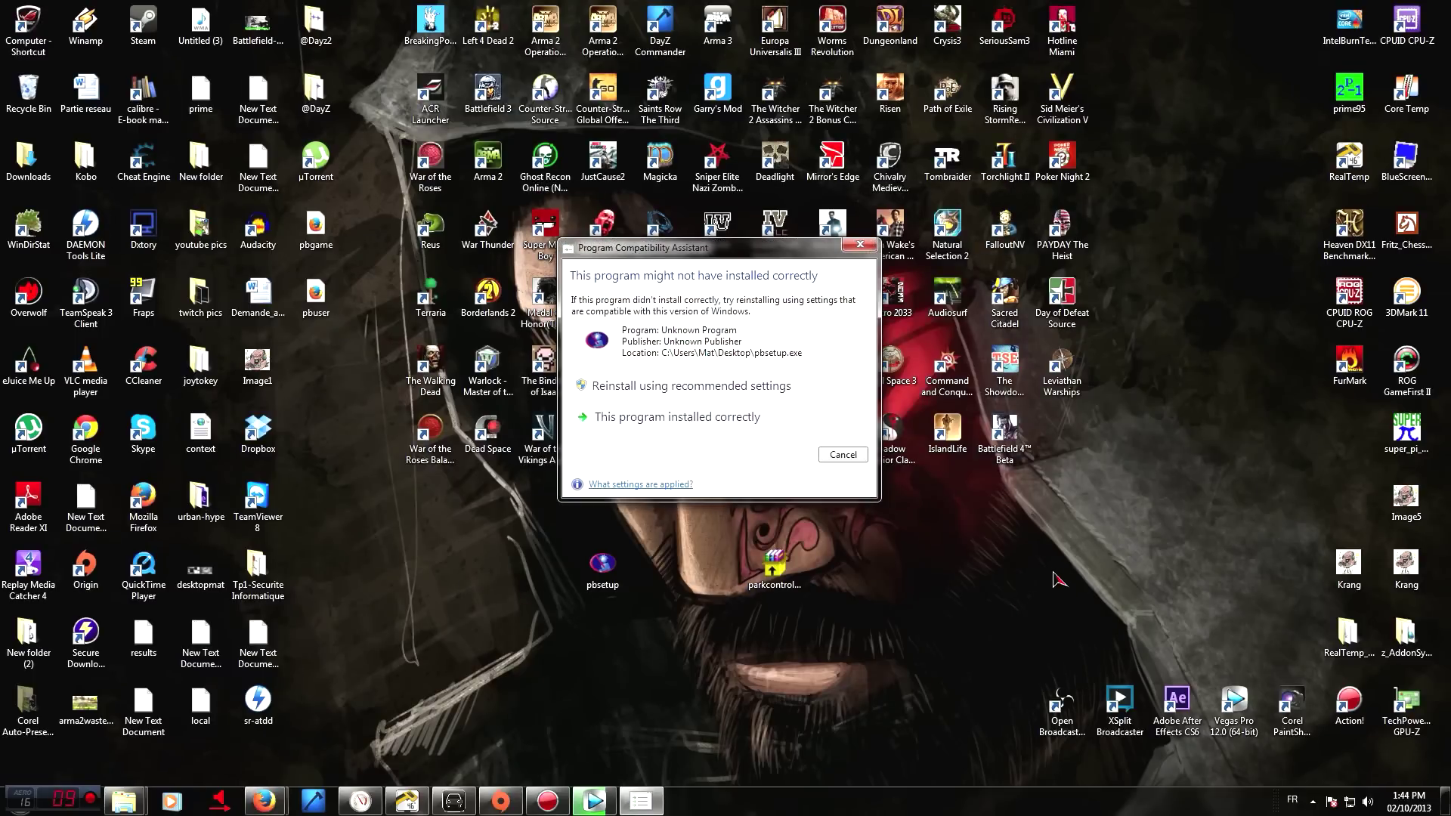
click(838, 453)
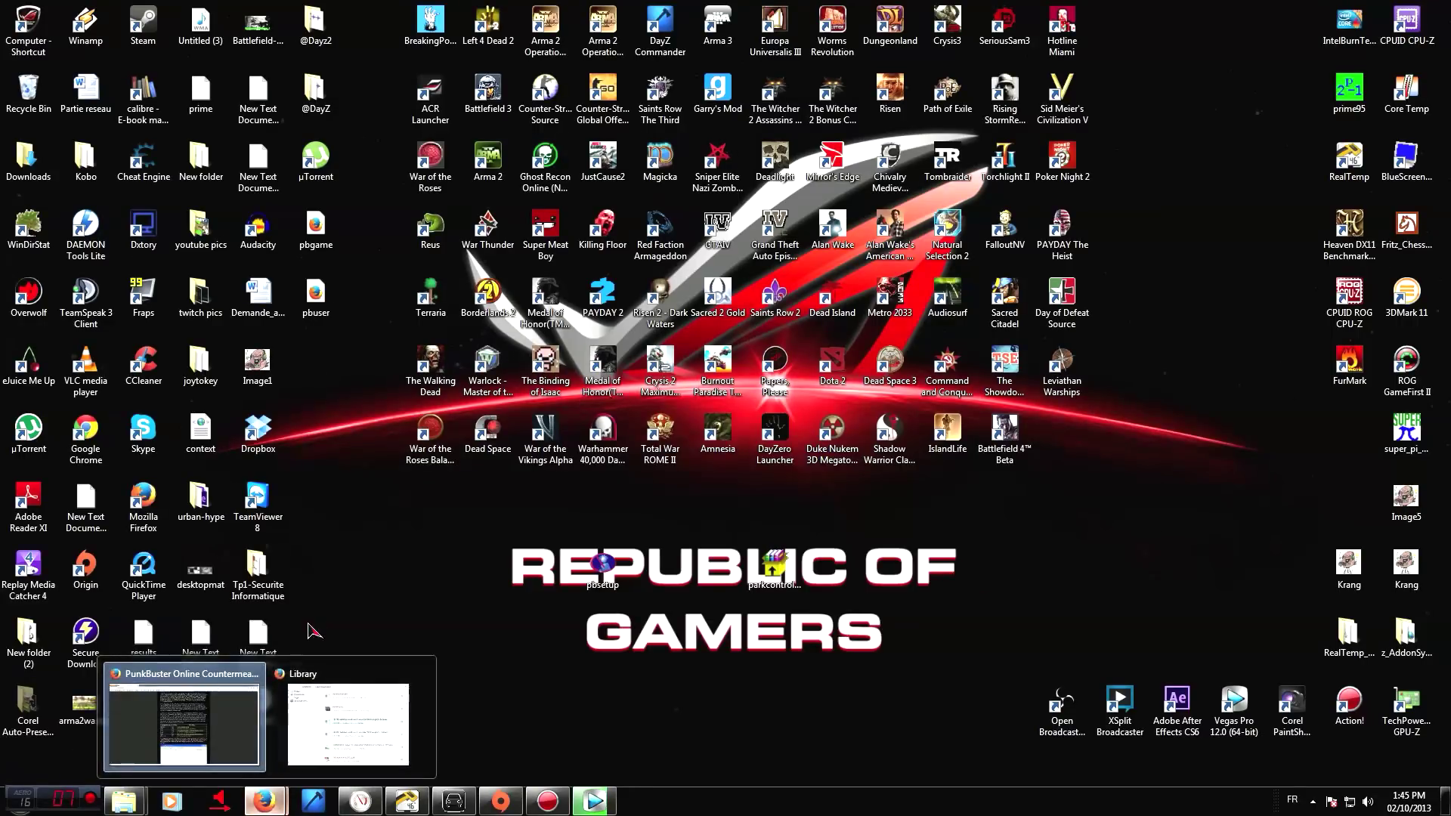
Step: Go to Battlelog in Firefox and open the Battlefield 4 Beta Bugs and Issues forum
click(264, 801)
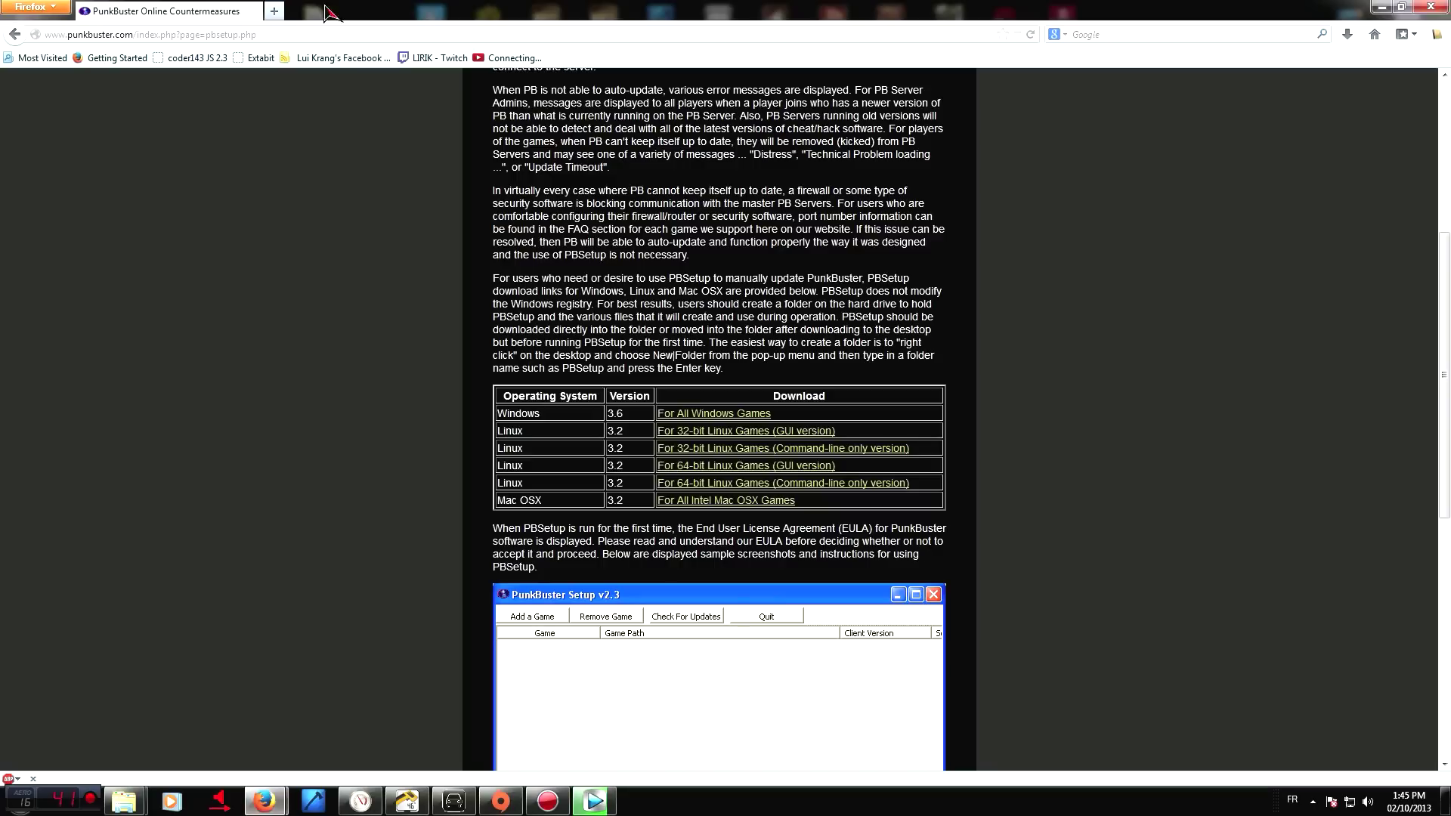
click(275, 32)
text(www.battlelog.battlefield.com/)
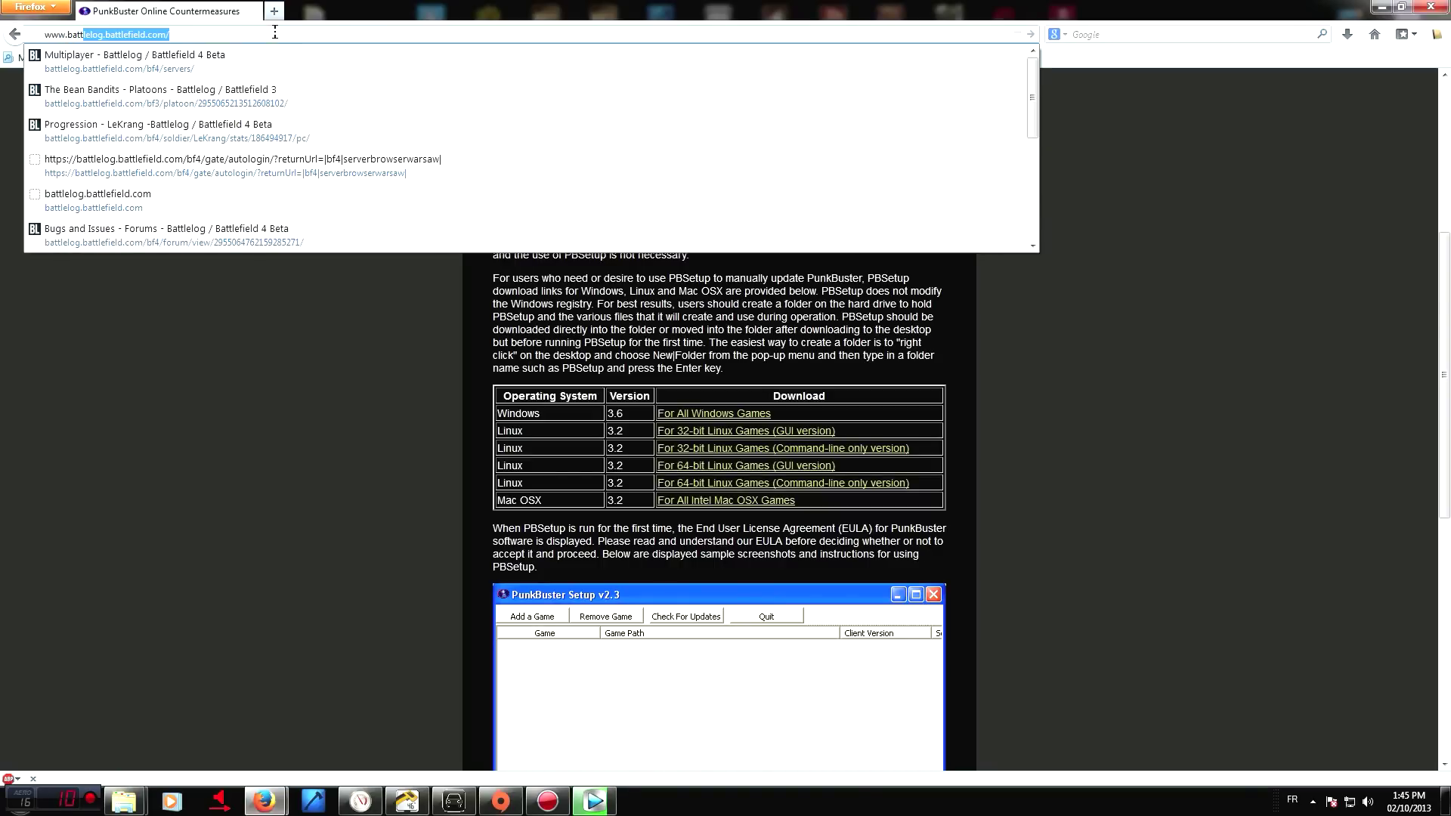
key(Return)
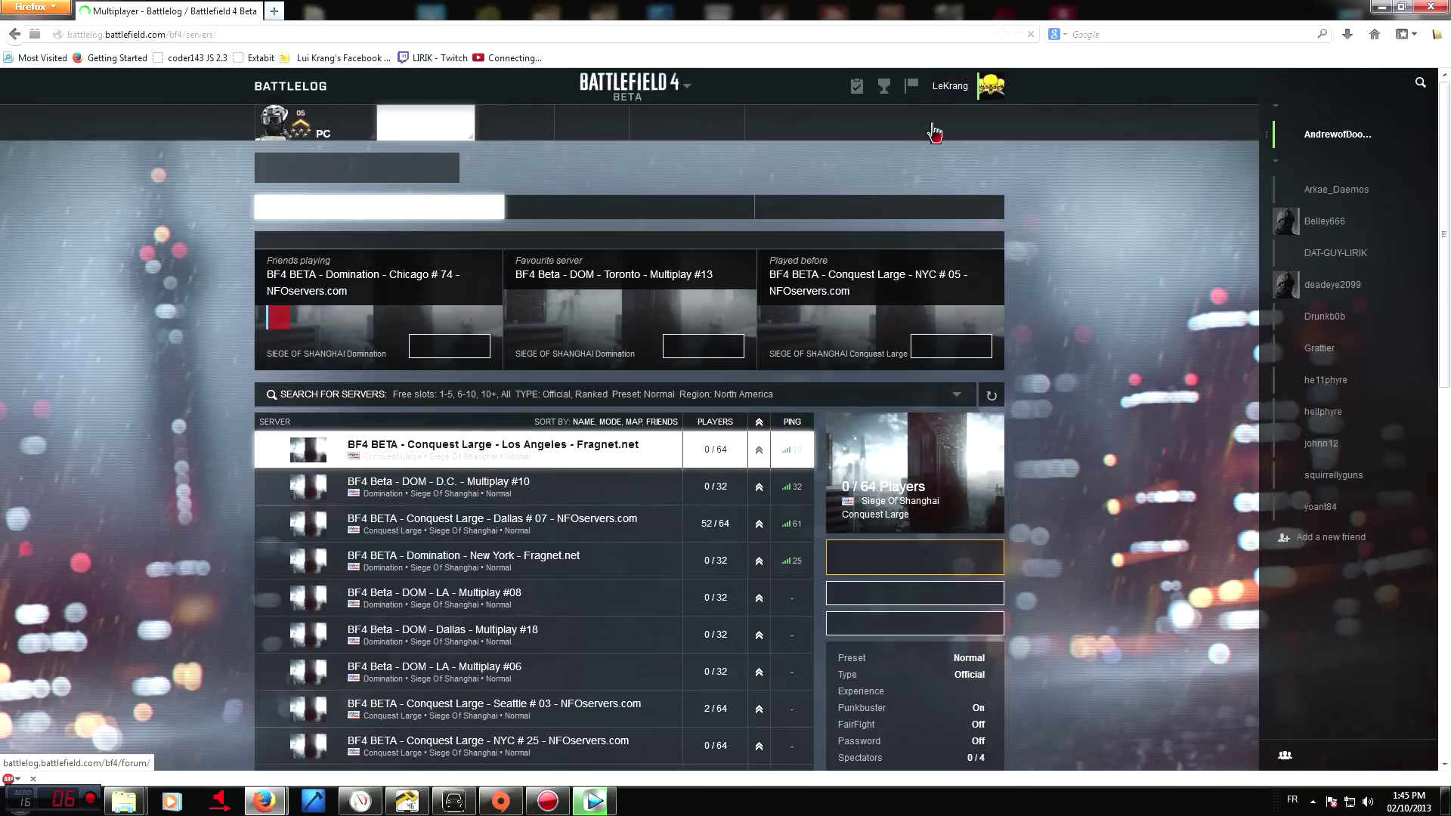
click(944, 123)
click(339, 398)
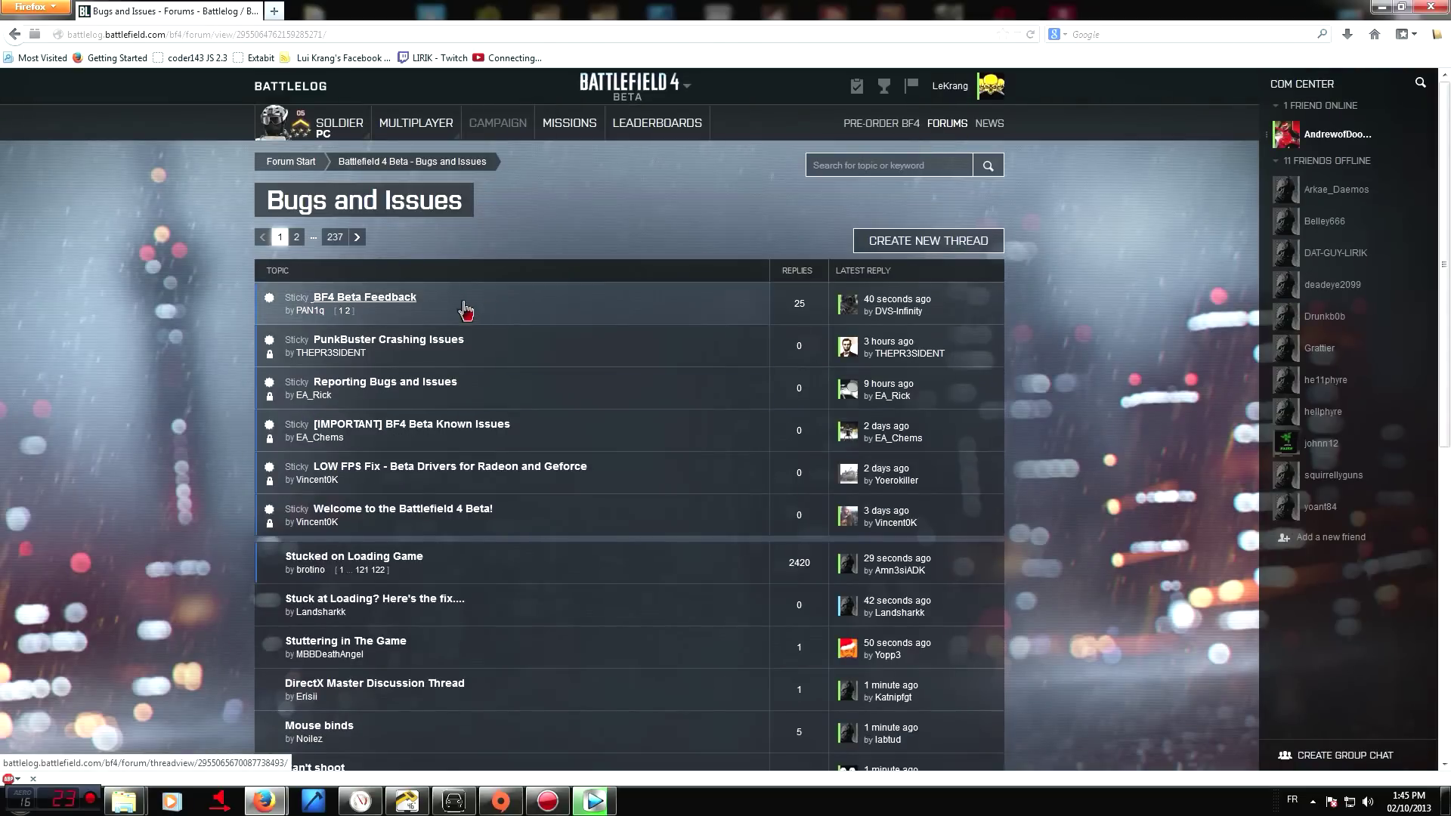
scroll(518, 528, down, 3)
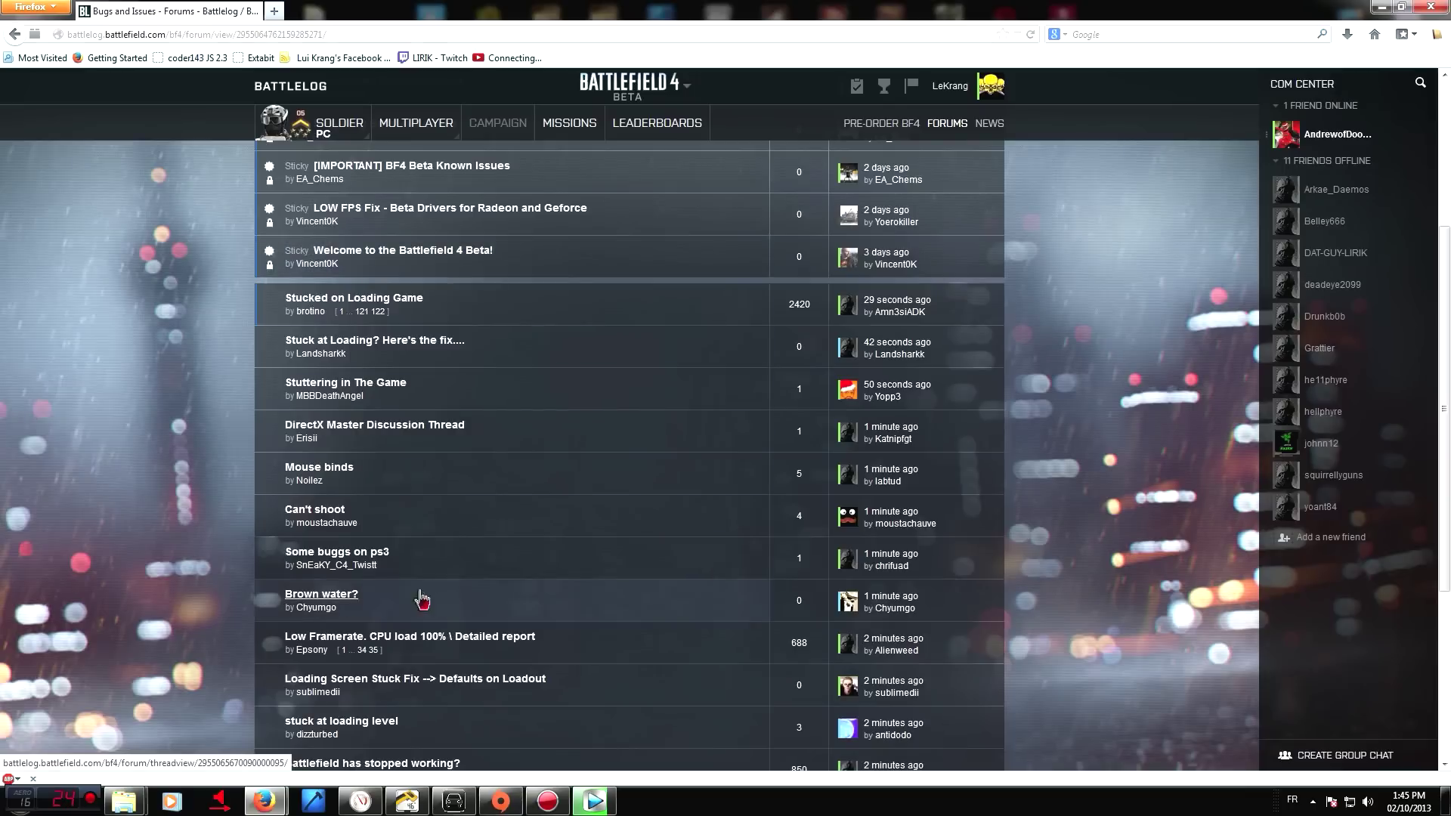